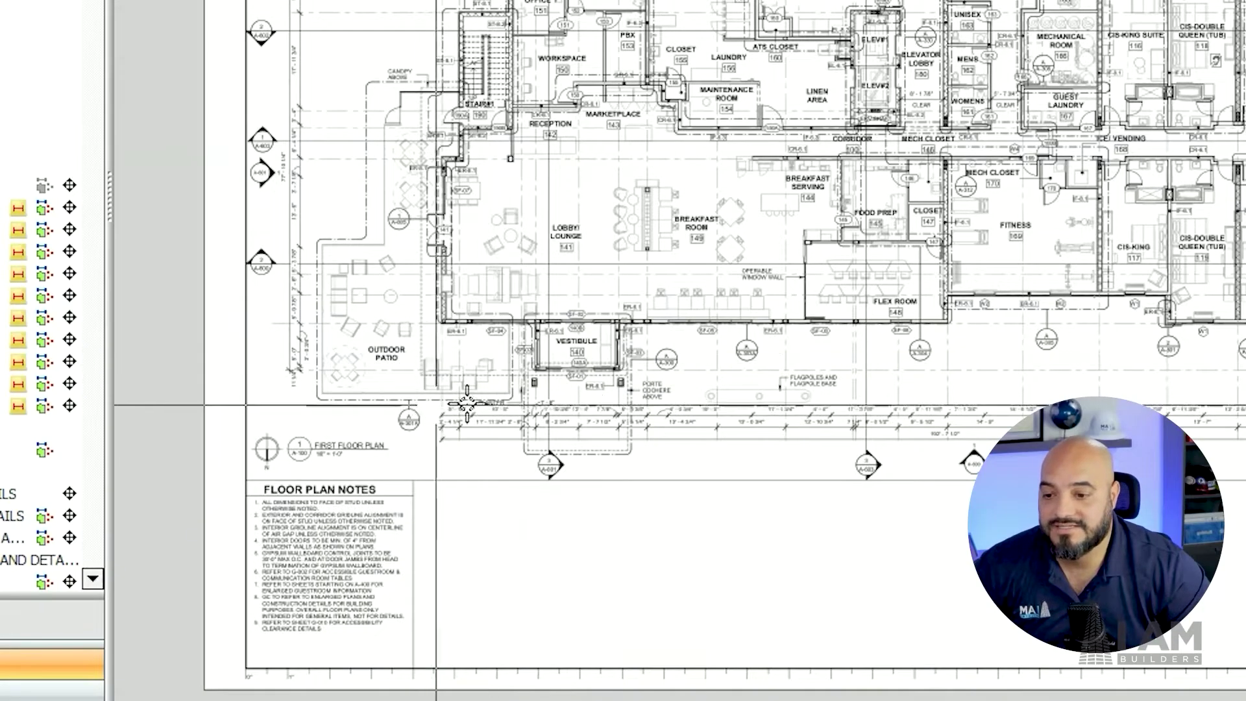
Pan the A-100 1st Floor Plan to bring its drawing title into view
mouse_move(511, 292)
mouse_down()
mouse_move(447, 304)
mouse_move(129, 153)
mouse_up()
Zoom in on the drawing title to read its 1/8" = 1'-0" scale, then zoom back out
mouse_move(1168, 233)
mouse_down()
mouse_move(1168, 173)
mouse_move(1041, 90)
mouse_move(945, 314)
mouse_up()
scroll(1167, 173, up, 3)
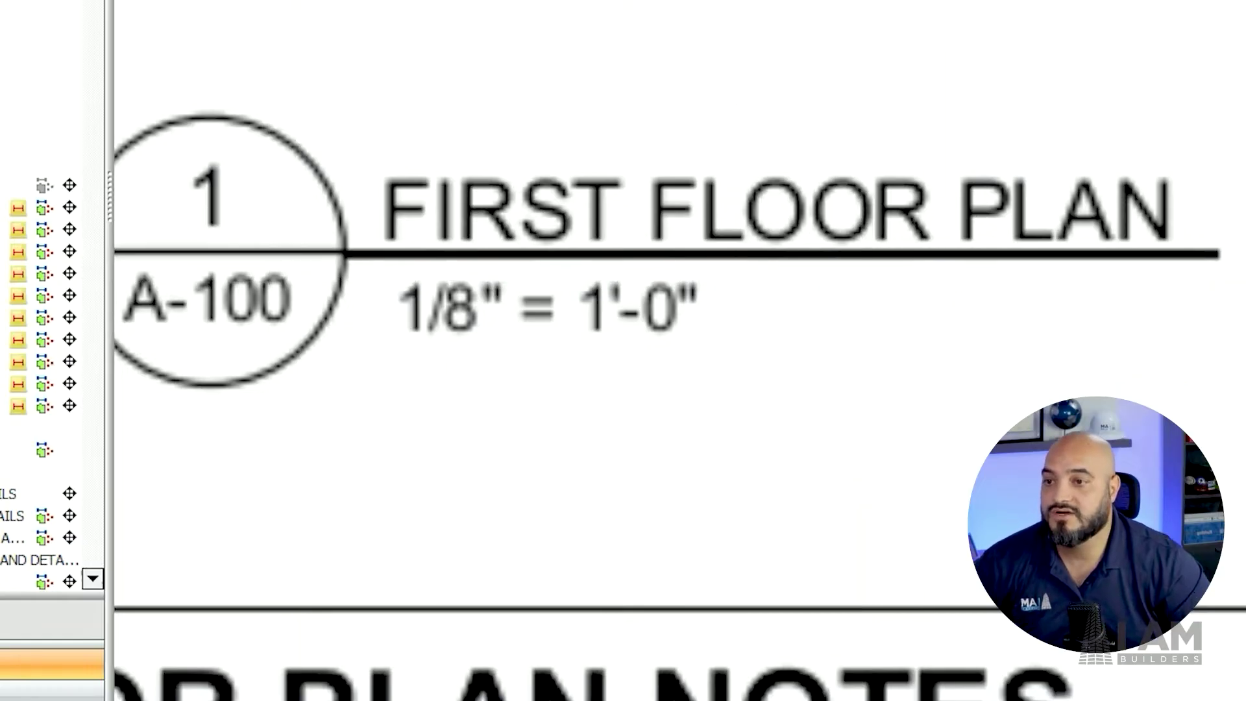
scroll(884, 260, down, 5)
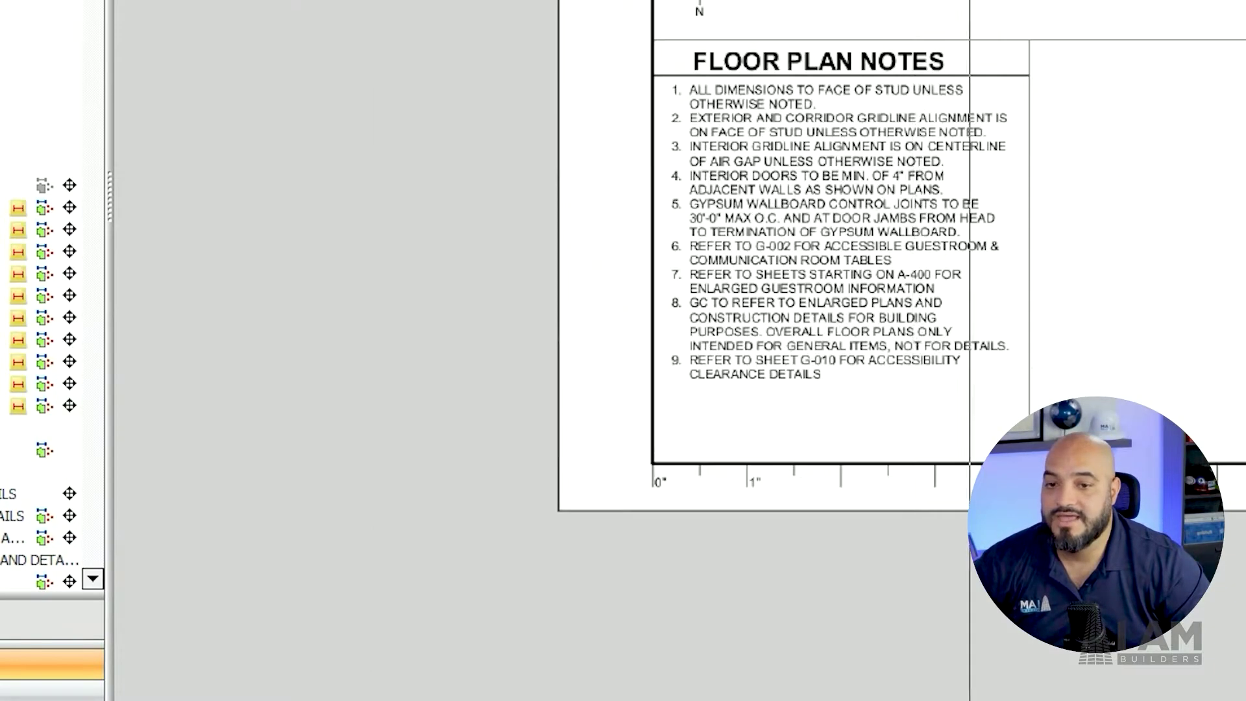
scroll(645, 223, up, 5)
scroll(645, 223, up, 2)
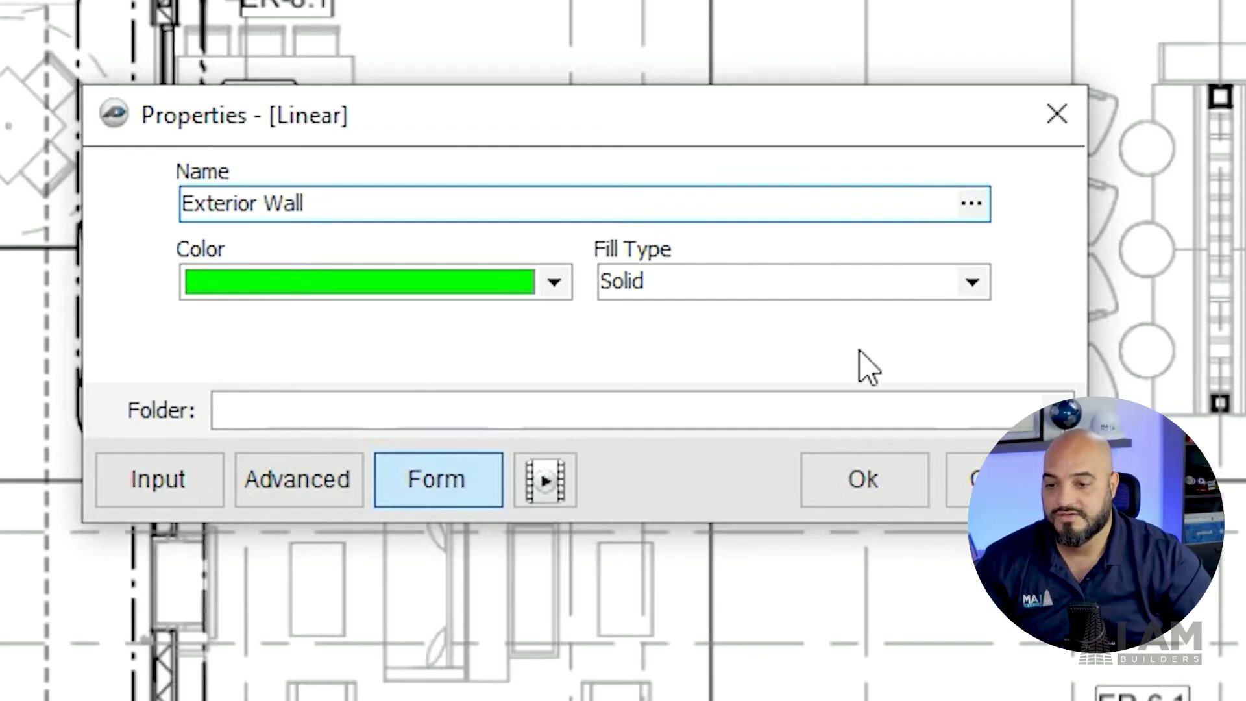
Trace the Exterior Wall linear takeoff from above the stair down to the lobby corner
click(916, 462)
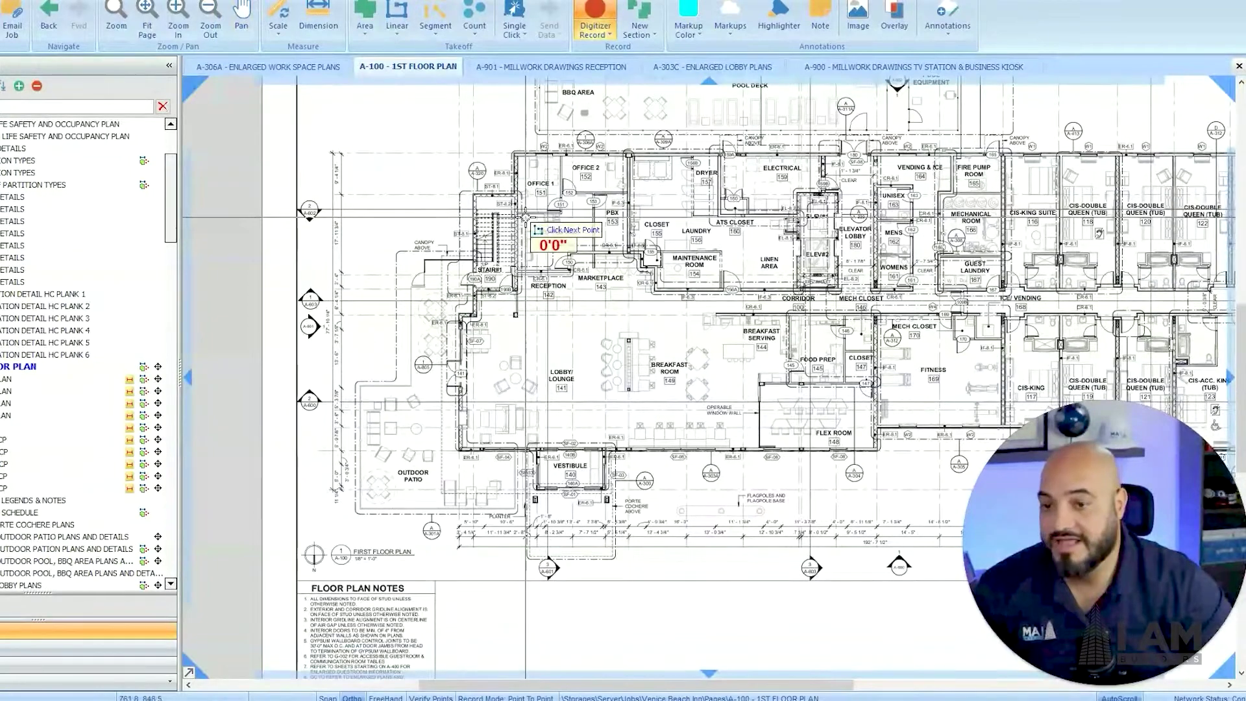
scroll(525, 217, up, 2)
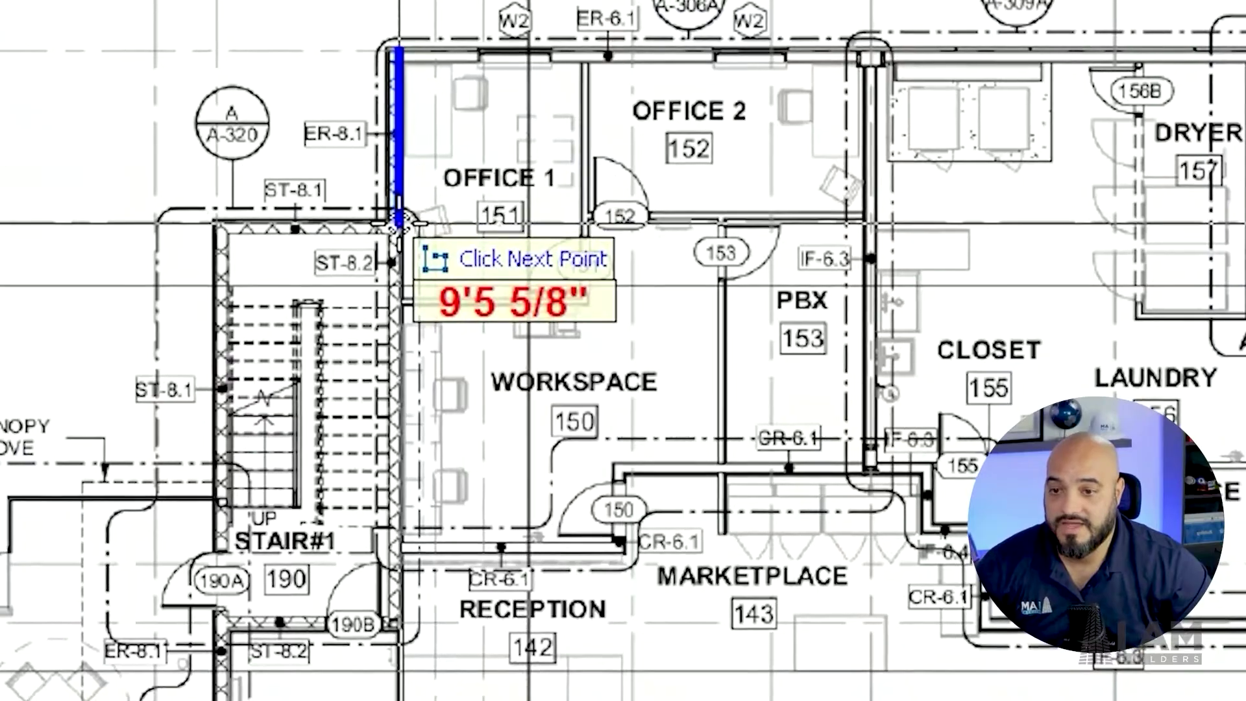
click(515, 189)
click(454, 189)
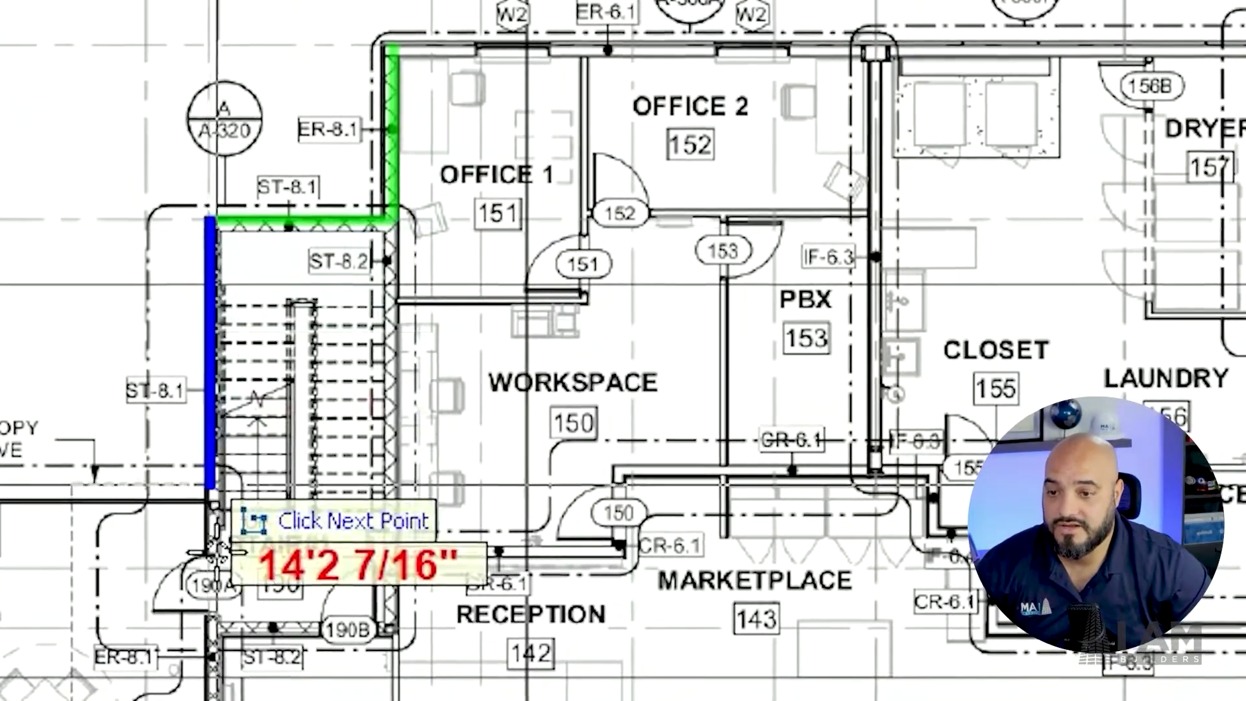
click(209, 226)
click(144, 237)
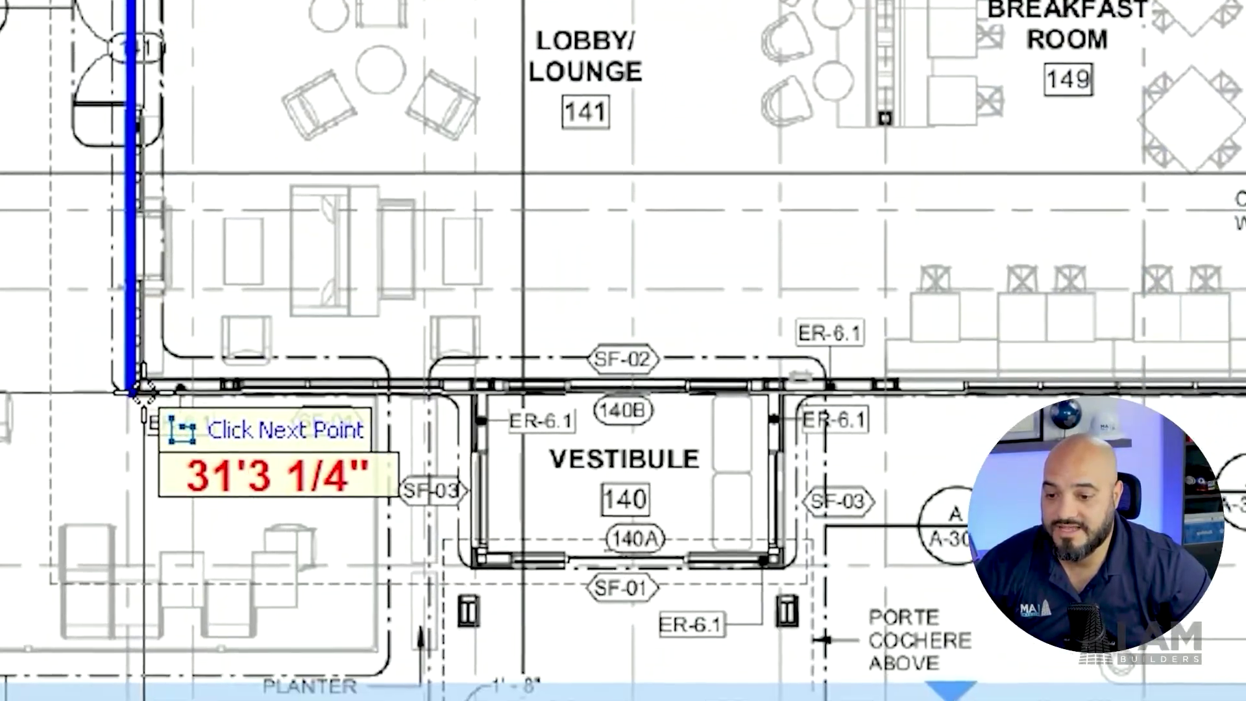
double_click(204, 303)
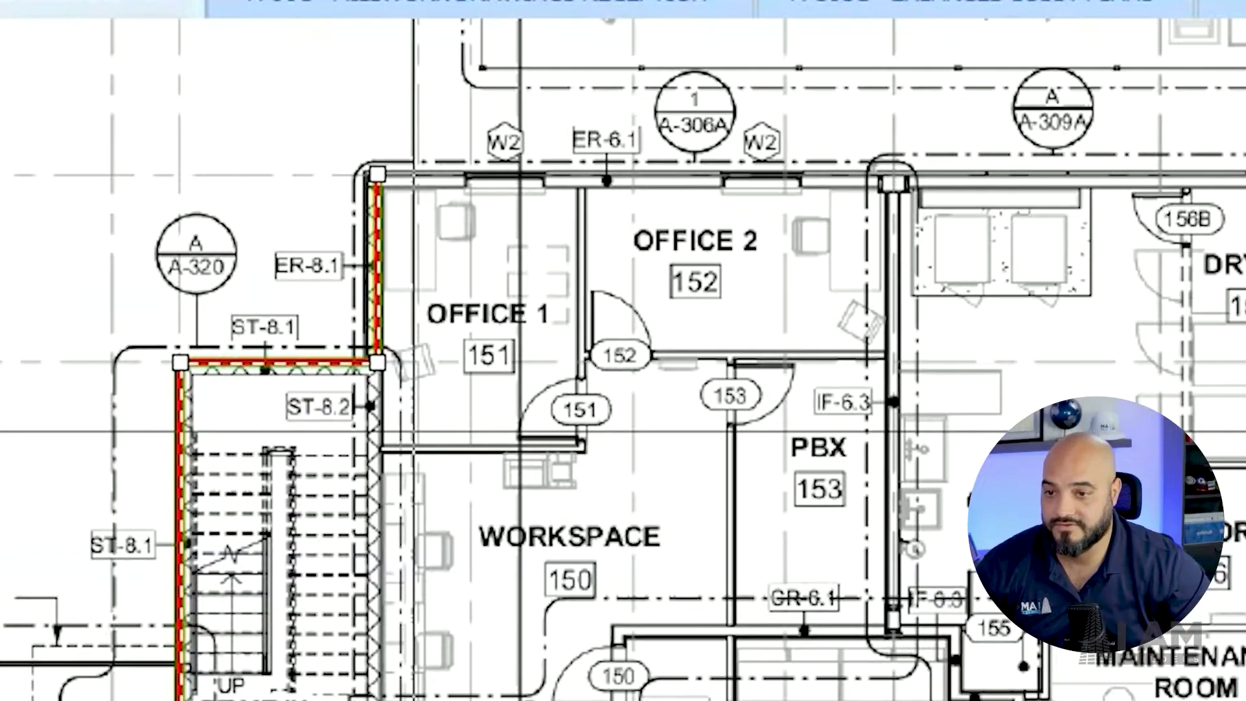
key(Escape)
drag(626, 430, 486, 430)
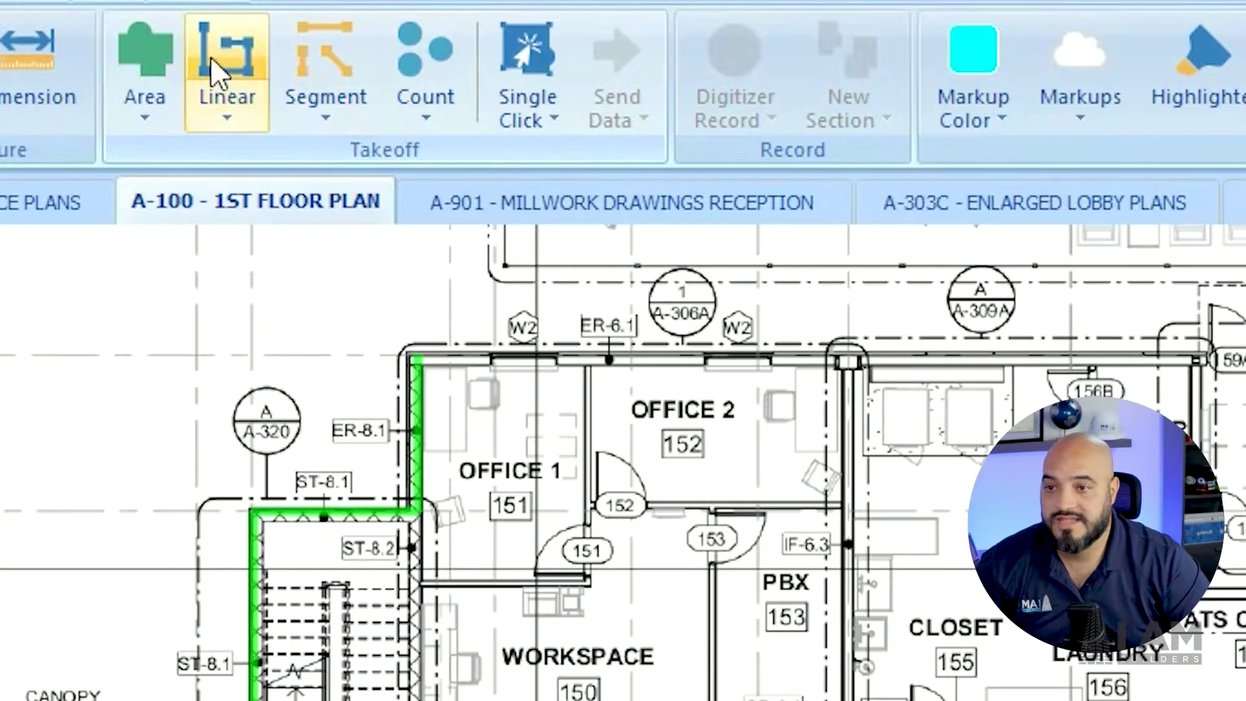
Start the Floor area takeoff and outline it around the stair to the reception wall
click(145, 69)
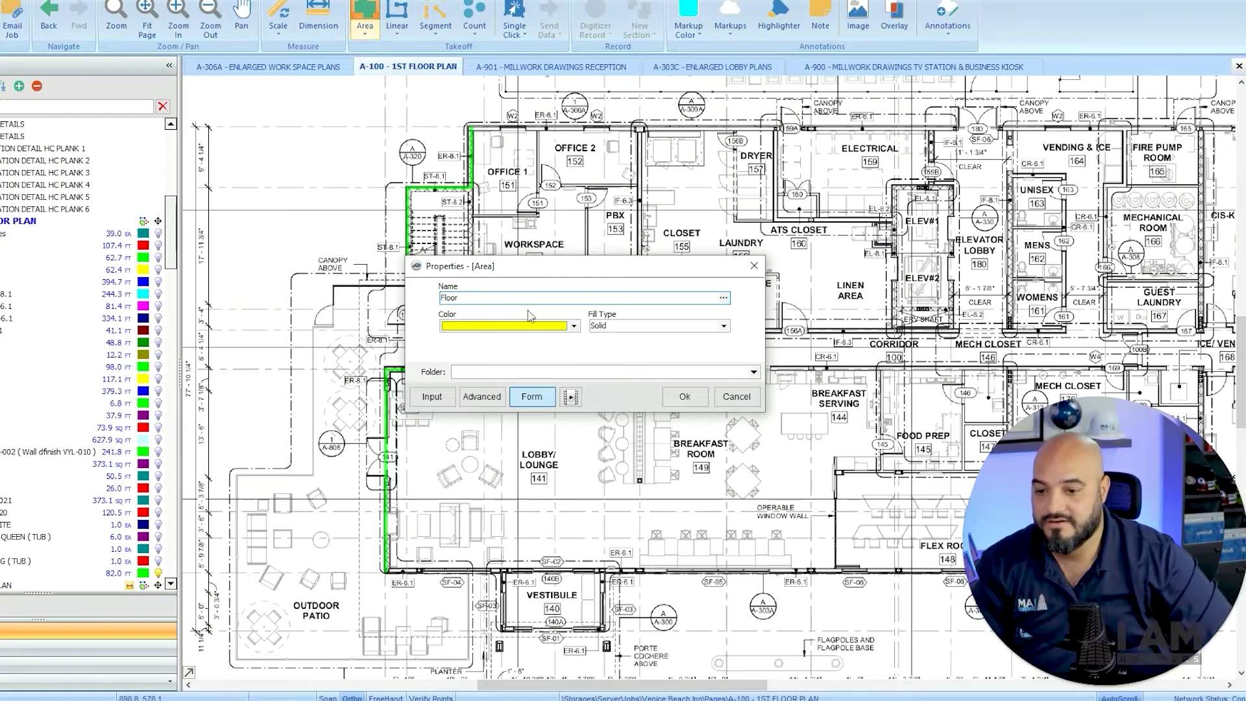
click(684, 398)
scroll(271, 522, up, 3)
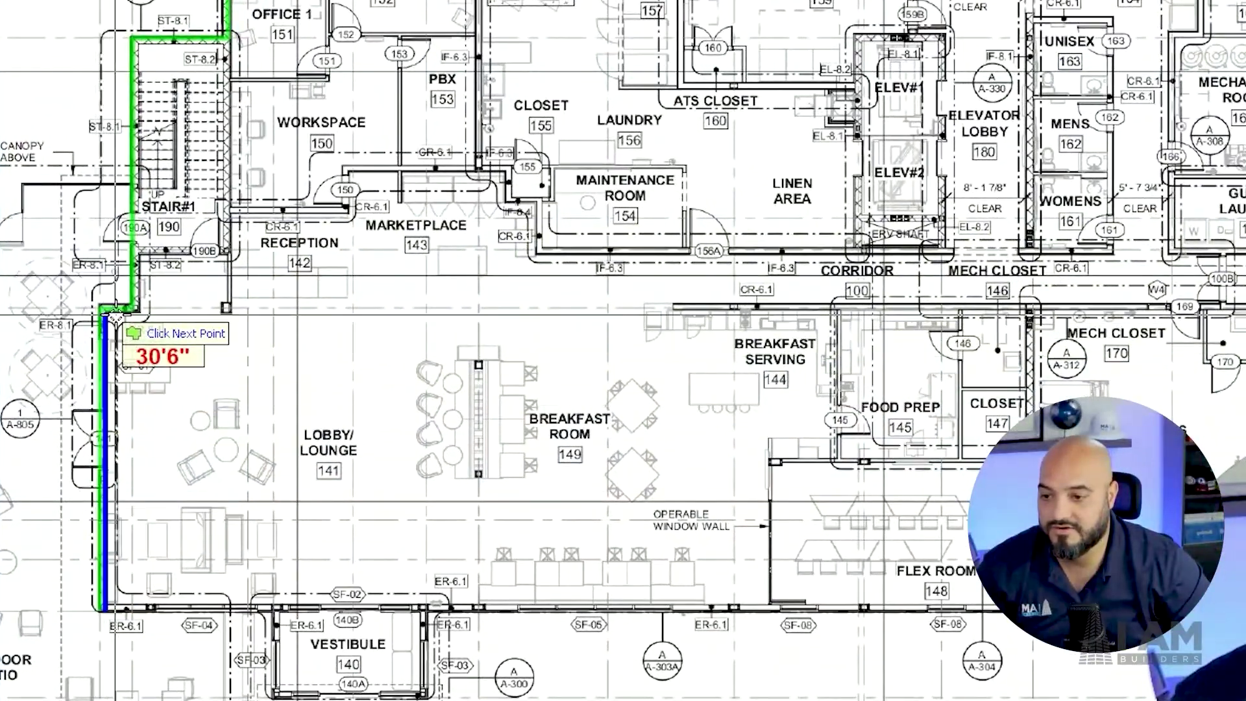
click(114, 313)
click(138, 313)
click(138, 260)
click(231, 260)
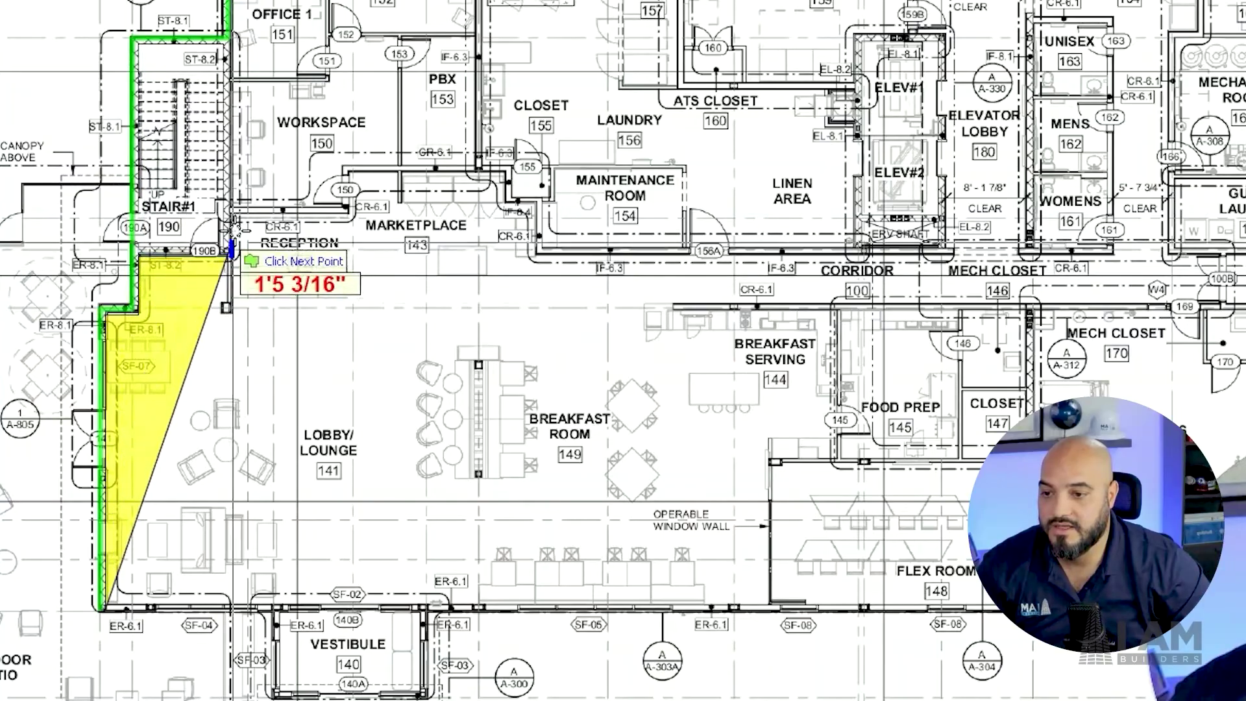
click(230, 208)
click(302, 207)
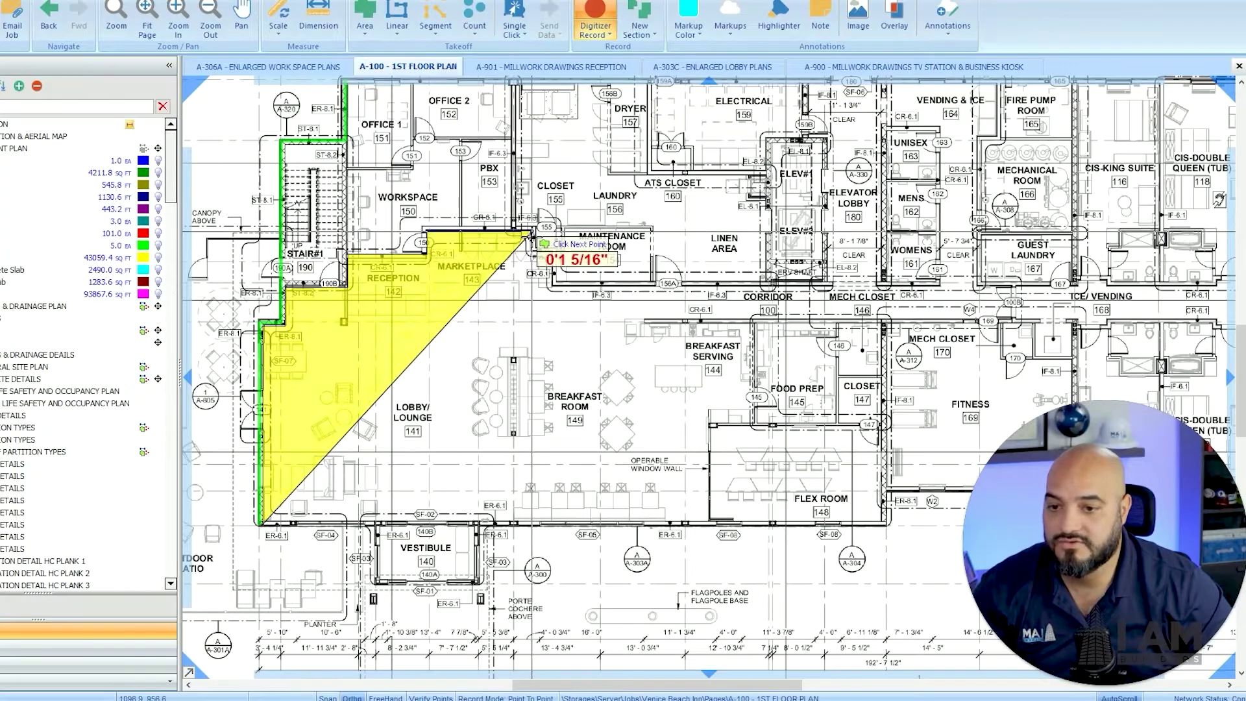
Continue the outline past the Maintenance Room and Flex Room, closing the 2763.0 sq ft area
click(536, 254)
click(550, 255)
click(550, 281)
click(642, 280)
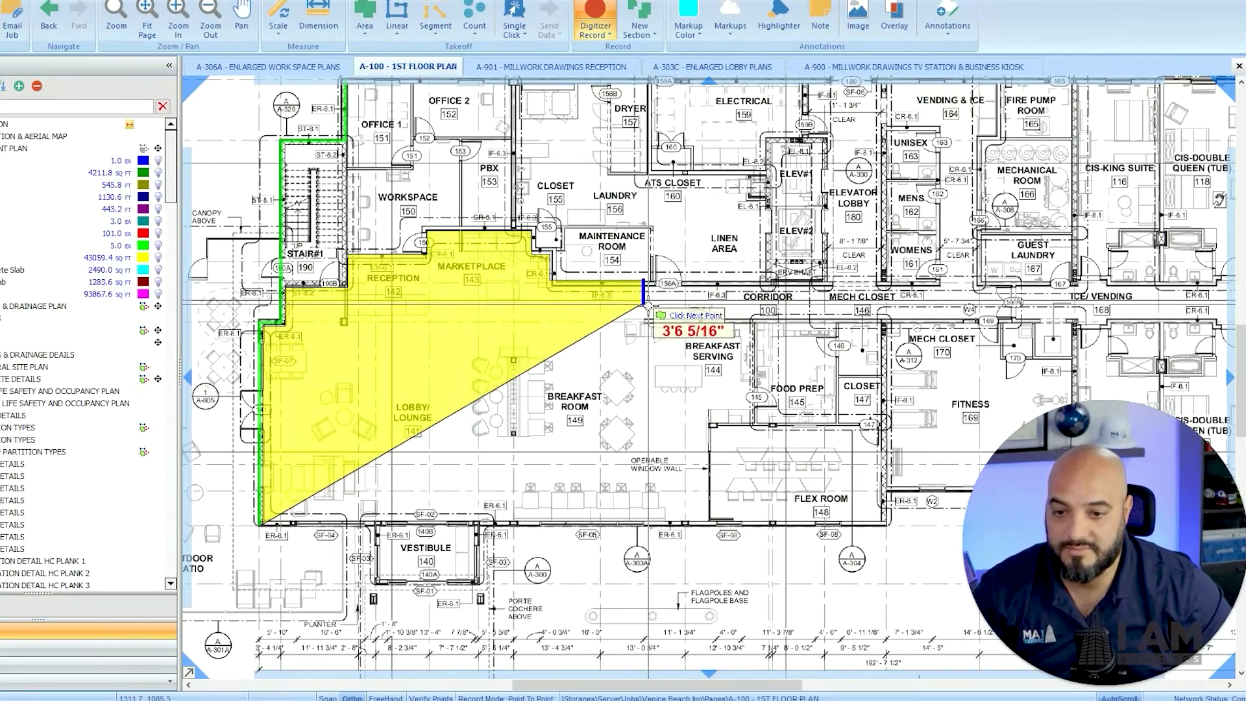
click(642, 322)
click(750, 322)
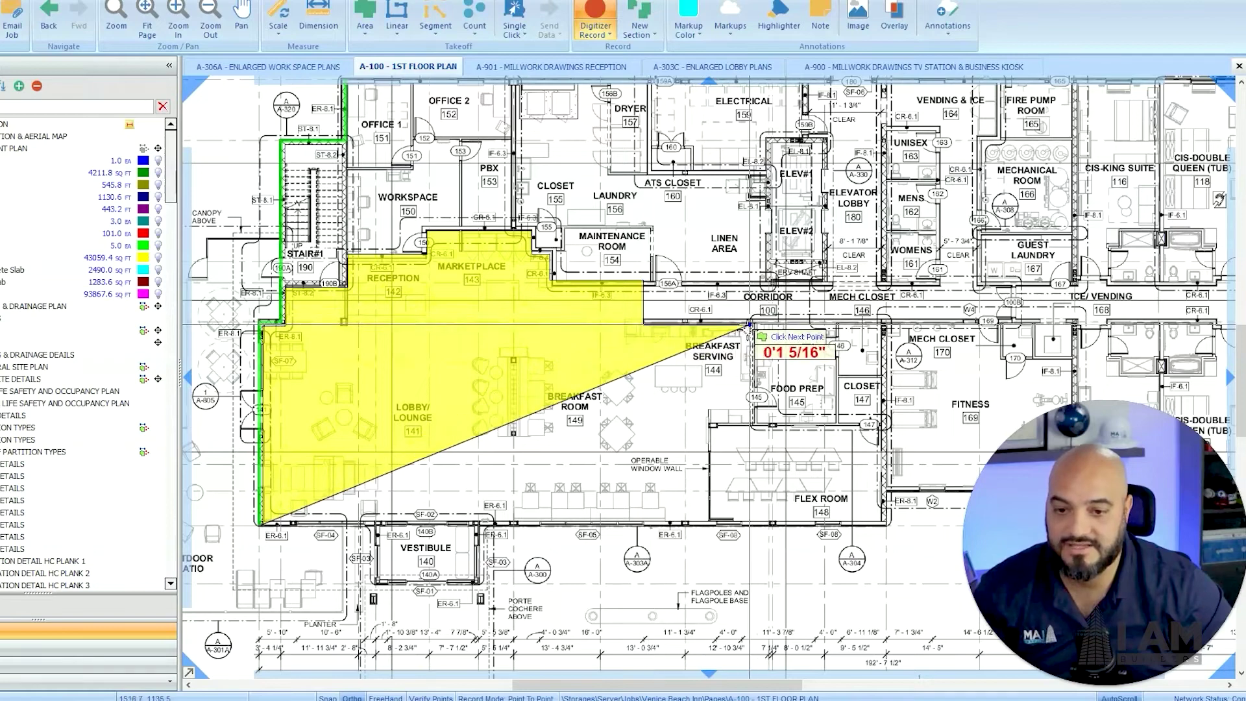
click(749, 427)
click(709, 426)
double_click(709, 519)
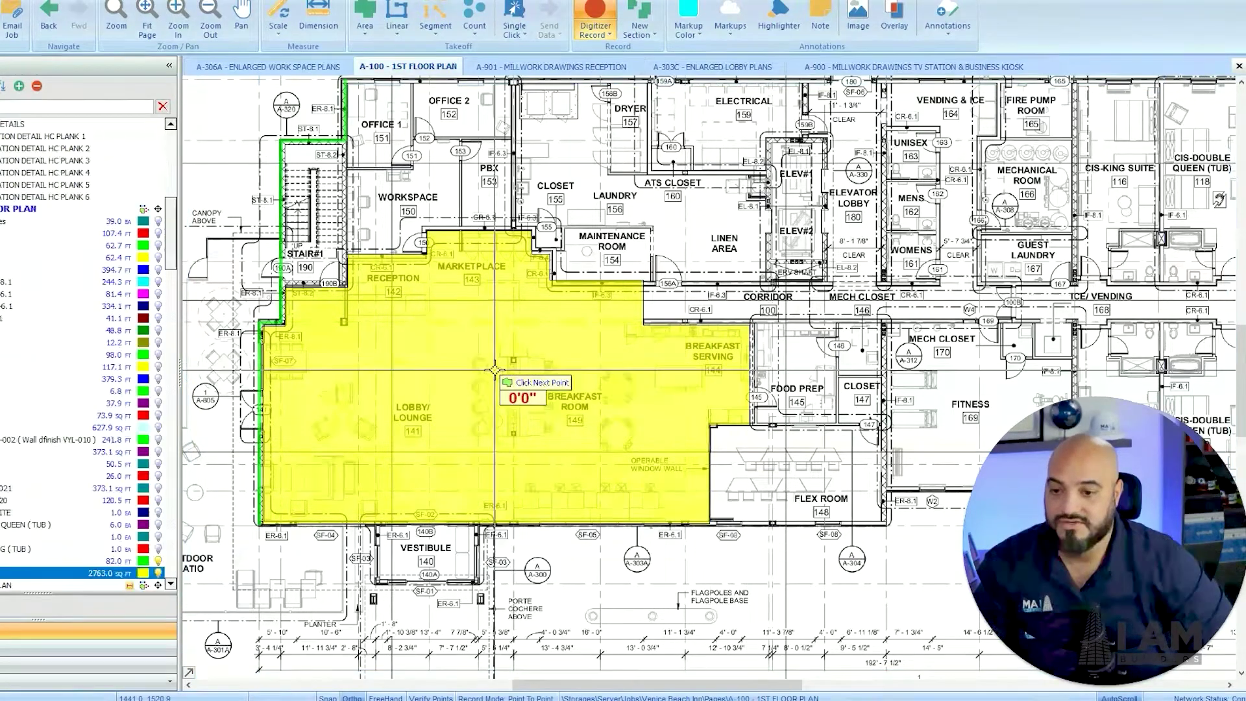
scroll(556, 347, up, 2)
scroll(571, 324, down, 2)
drag(522, 308, 600, 310)
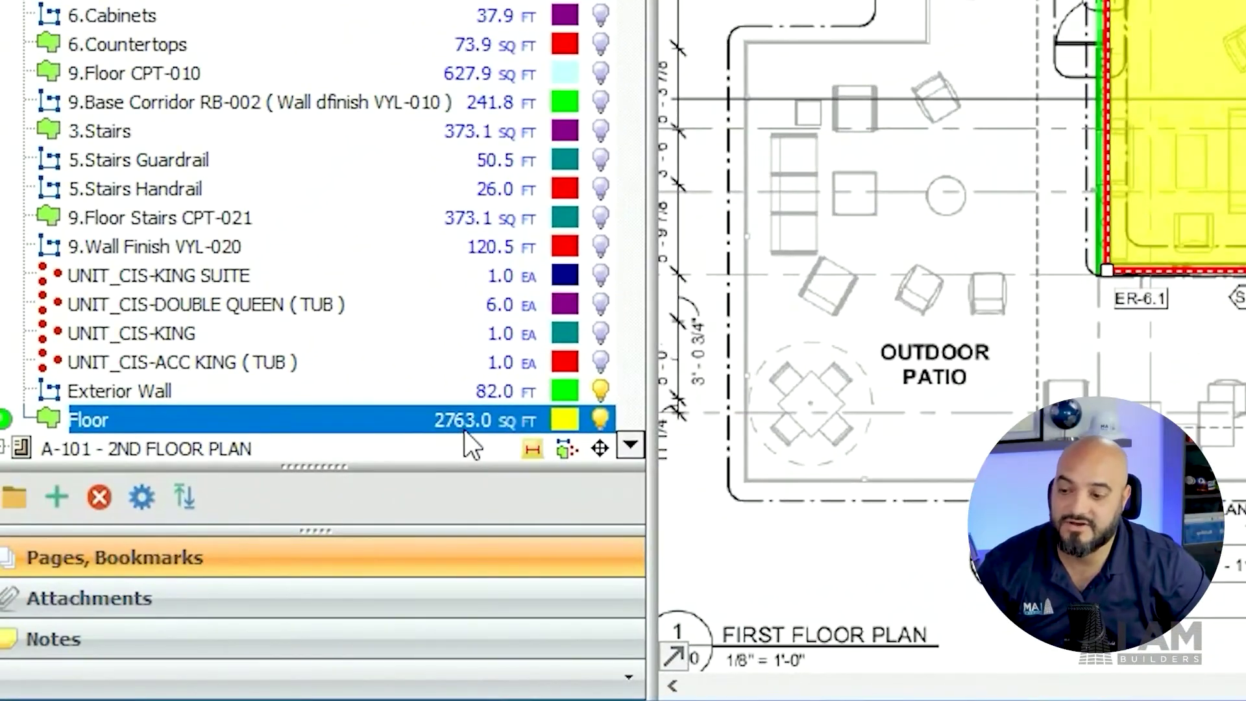
key(Escape)
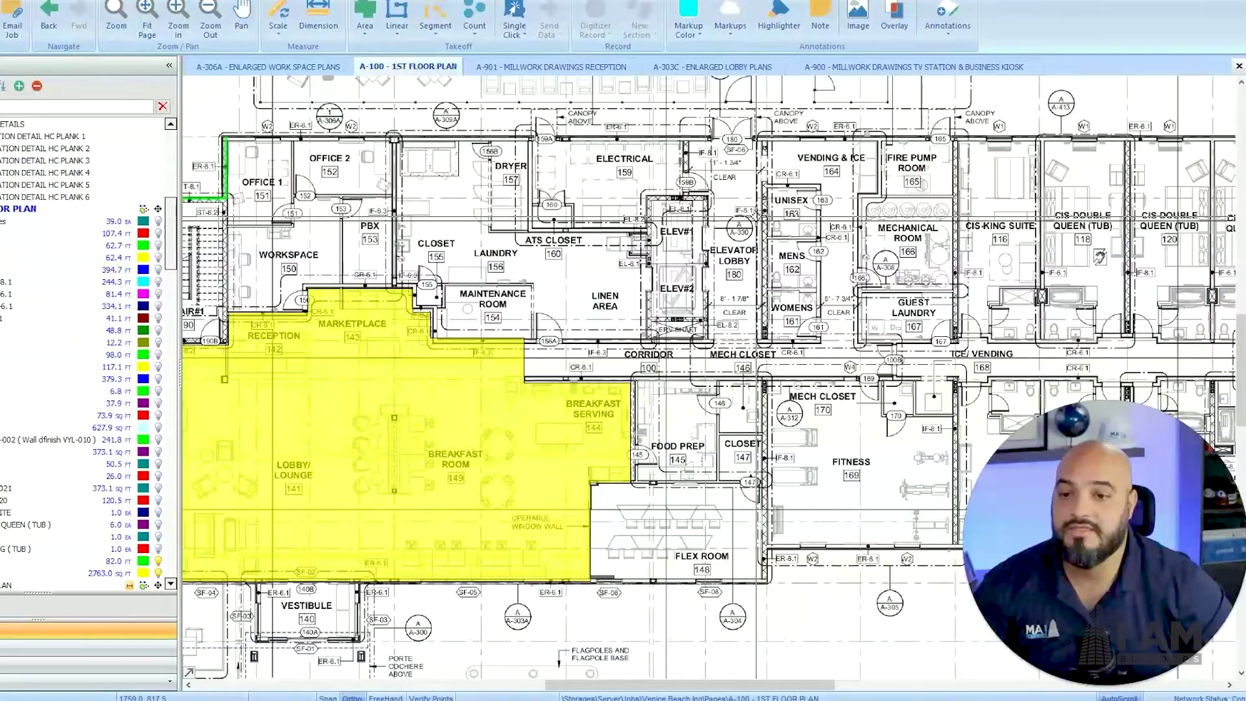
scroll(707, 376, down, 3)
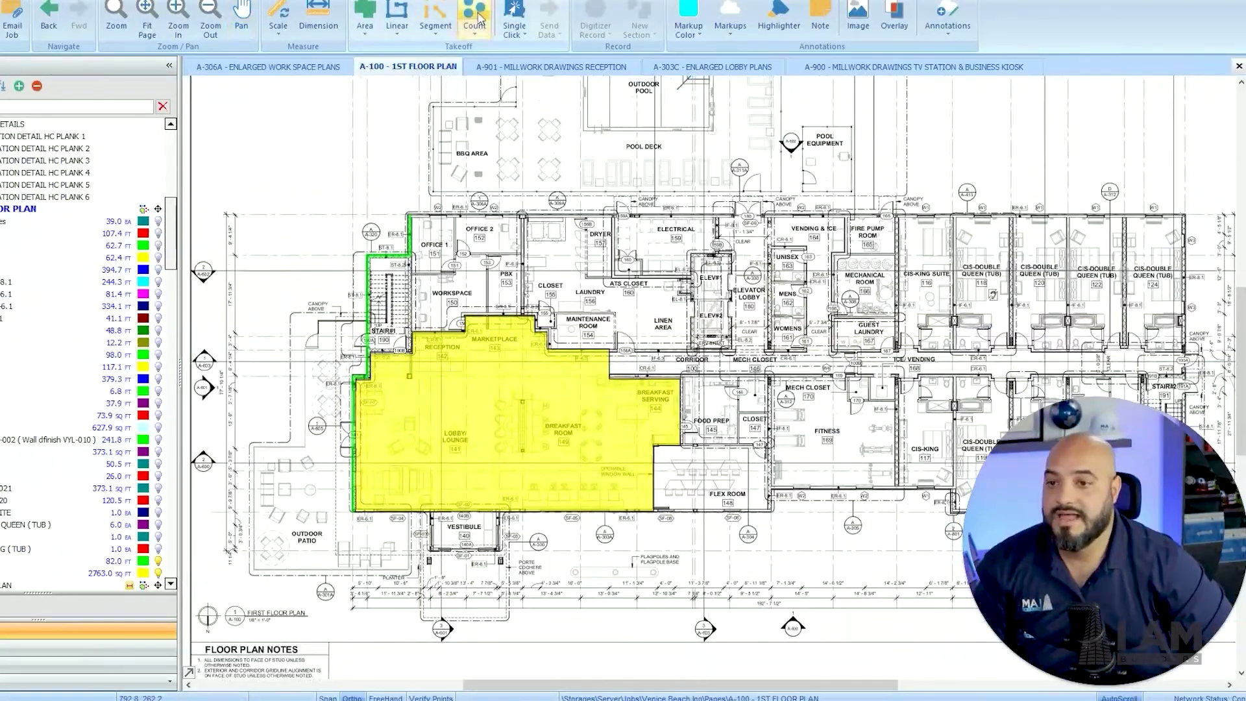
Count three W2 windows along the north wall with the Windows count takeoff
scroll(506, 214, up, 3)
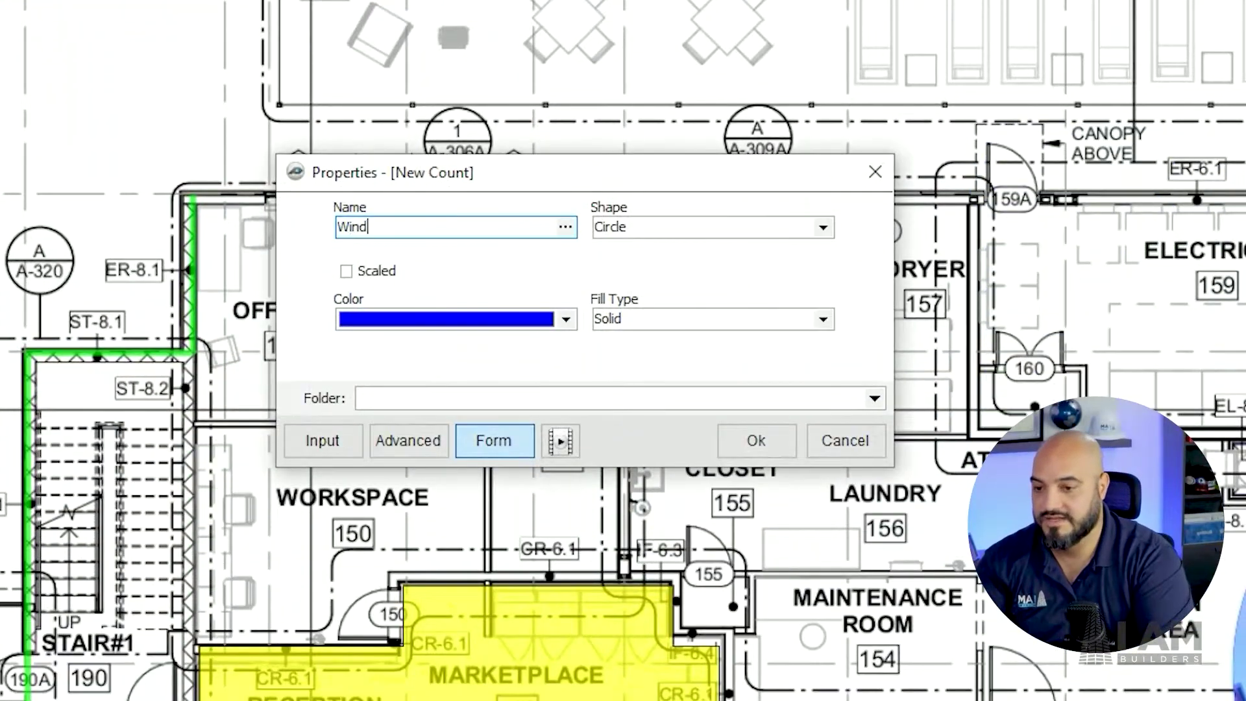
click(755, 440)
click(412, 266)
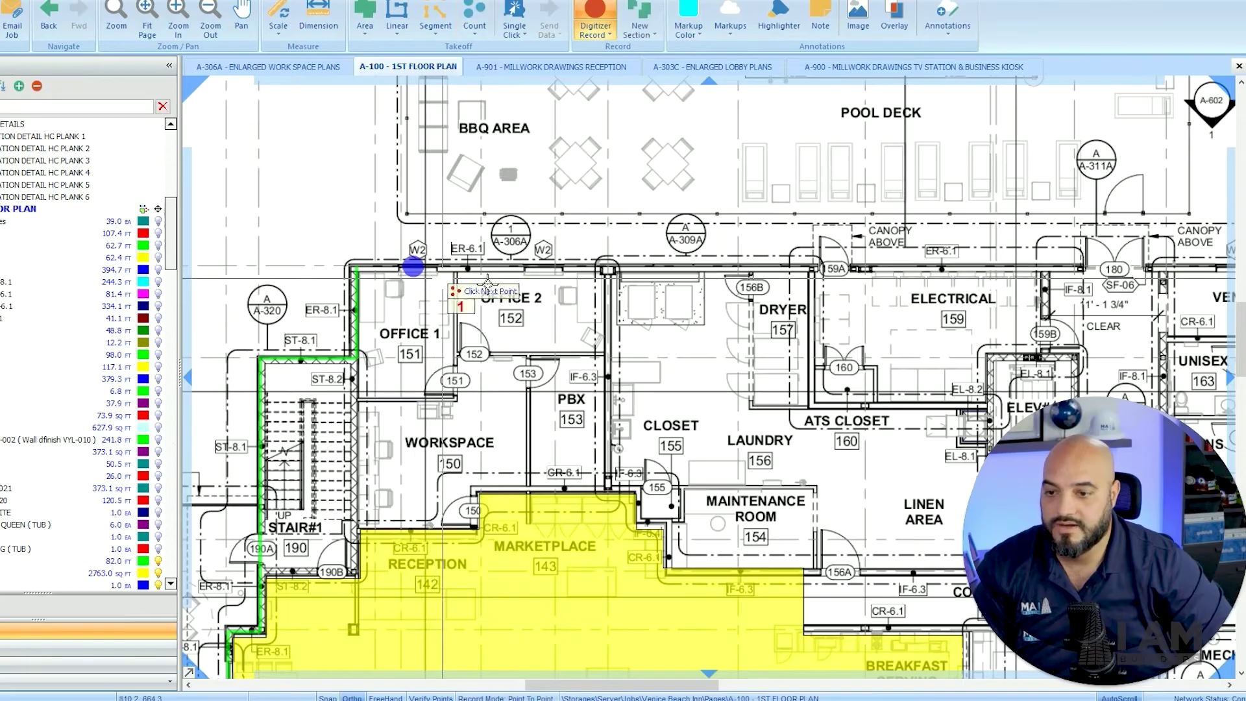
click(587, 267)
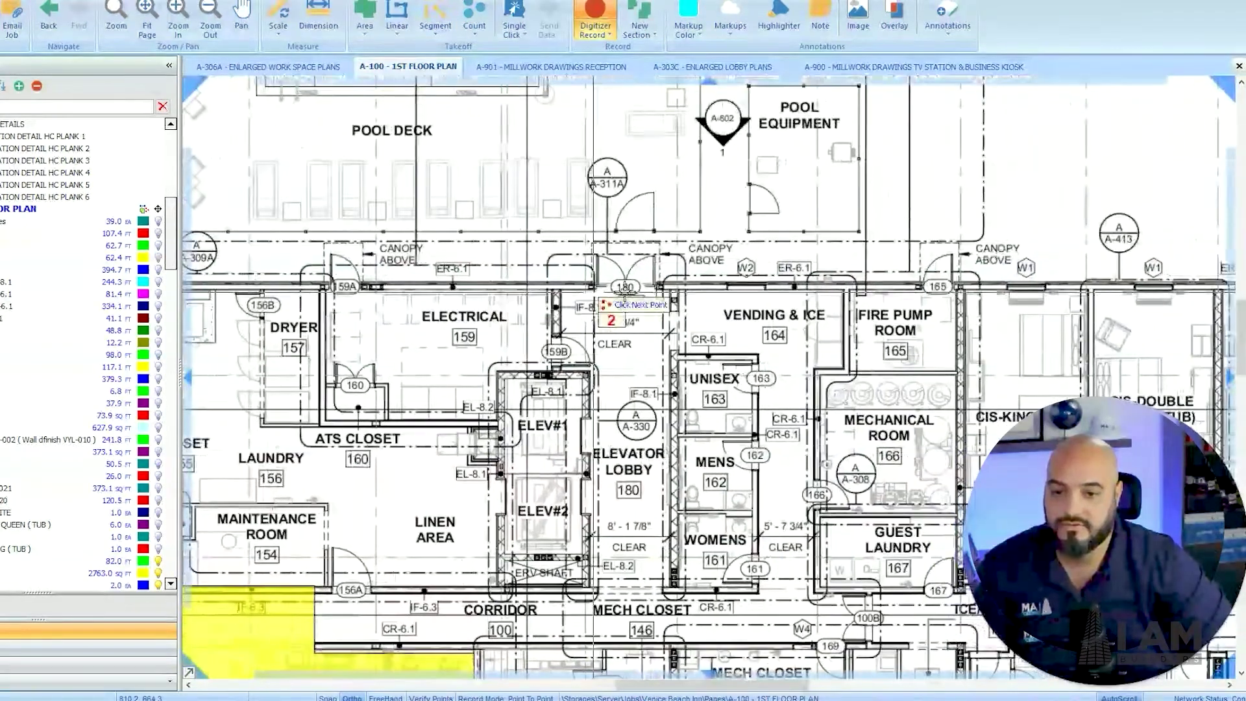
click(752, 280)
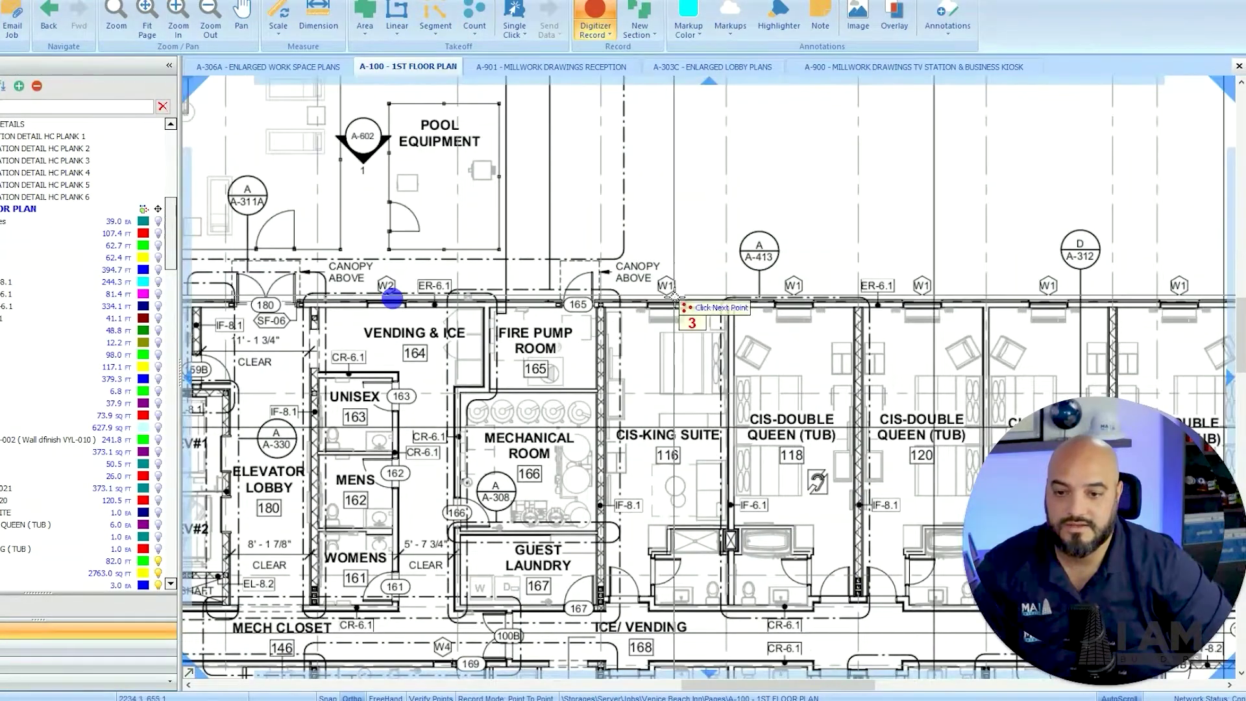
scroll(470, 305, up, 3)
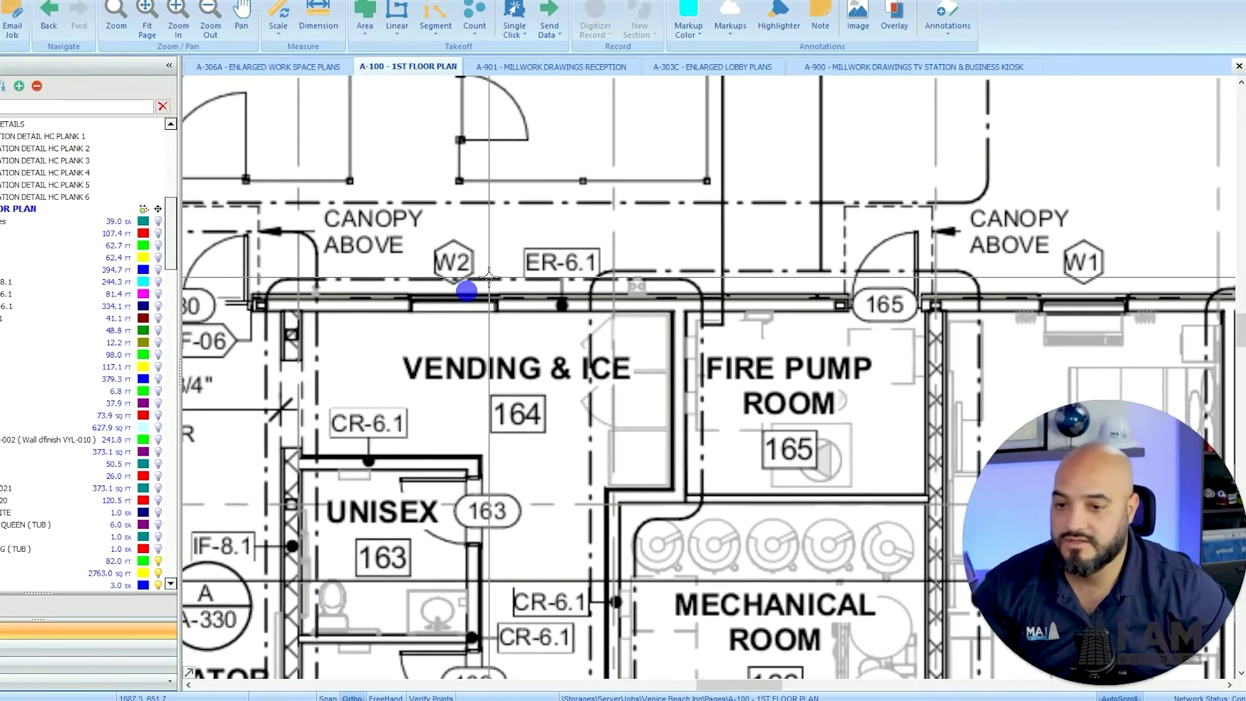
scroll(493, 272, down, 5)
scroll(578, 258, up, 2)
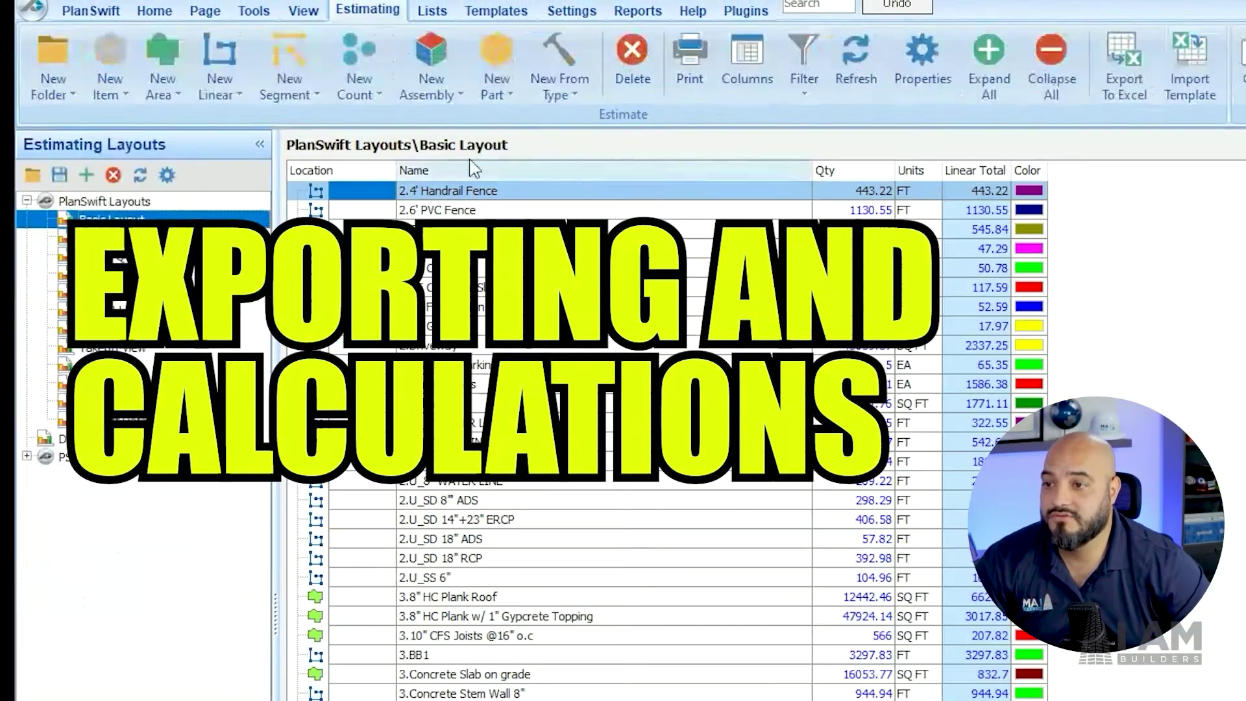
Scroll through the Basic Layout takeoff list on the Estimating tab
scroll(667, 441, down, 14)
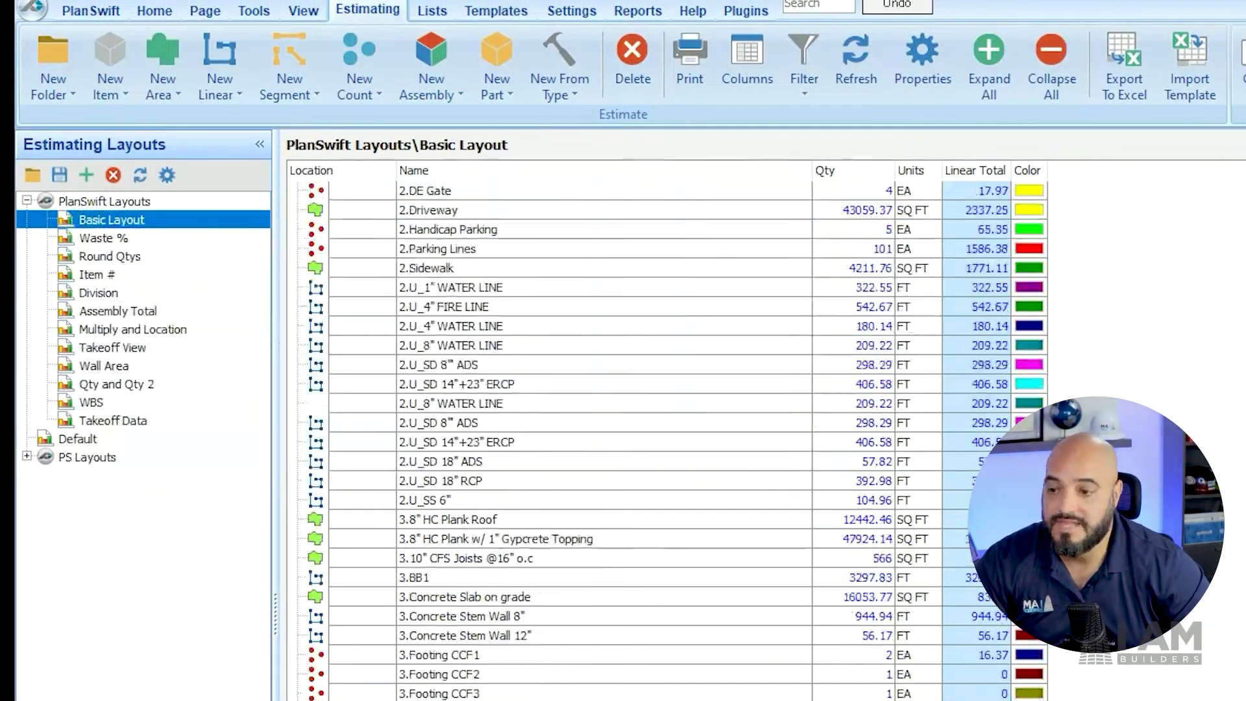
scroll(667, 441, down, 20)
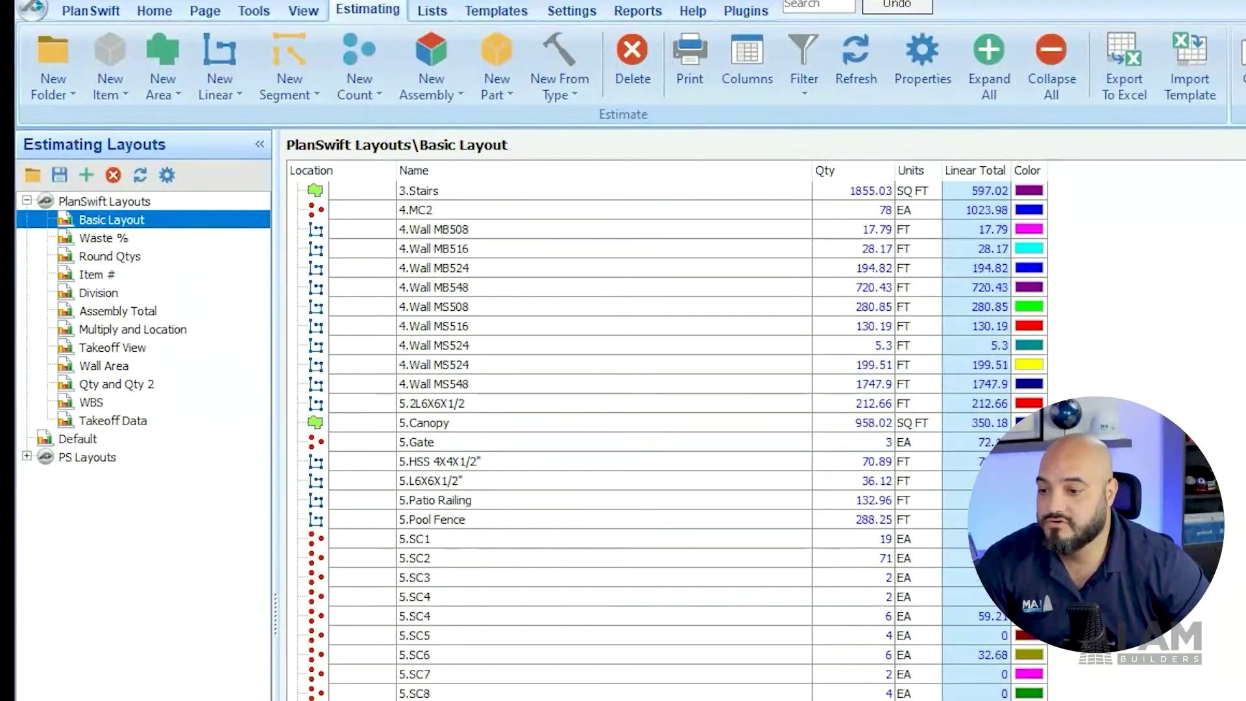
scroll(666, 441, down, 9)
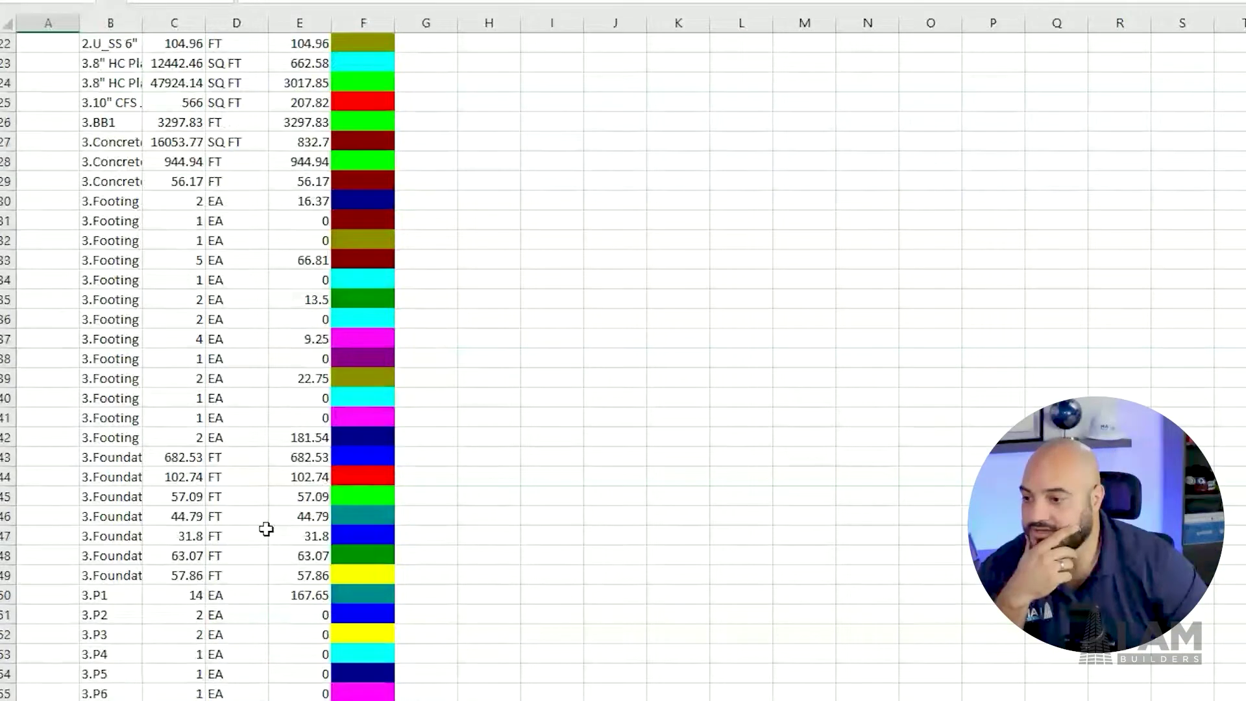
scroll(266, 529, down, 20)
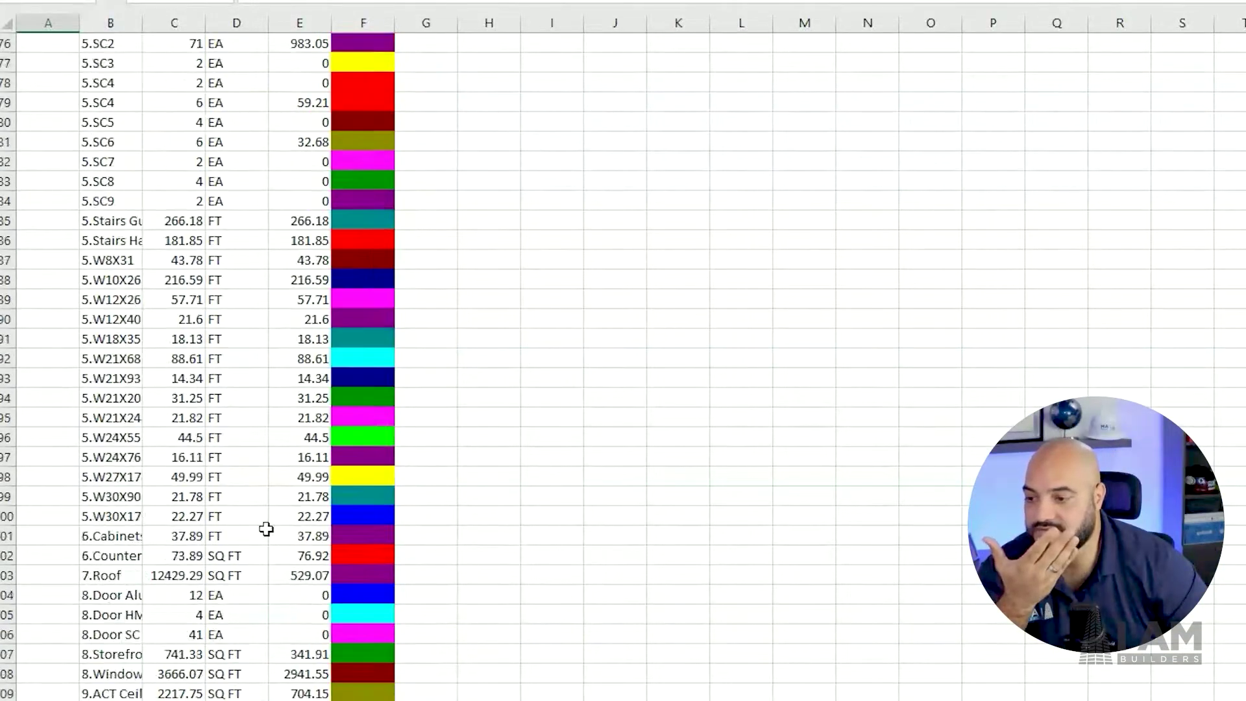
Insert five blank columns E–I ahead of Linear Total
scroll(266, 528, down, 20)
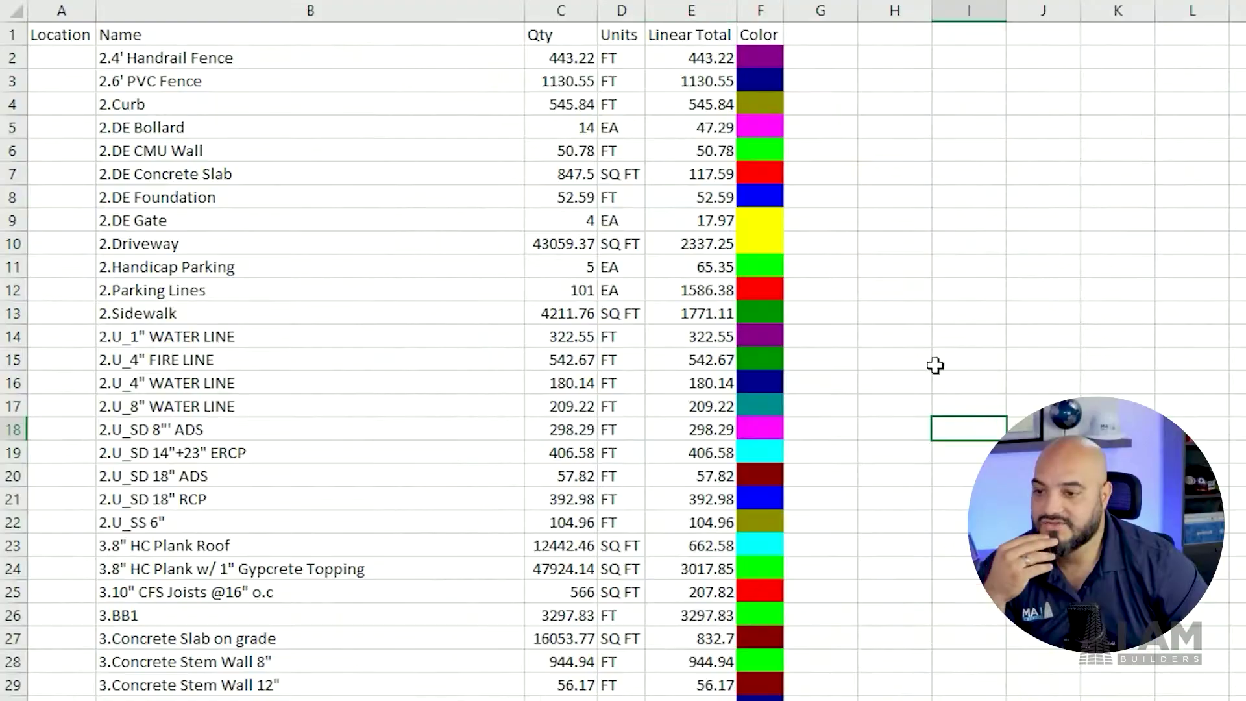
drag(690, 11, 940, 9)
right_click(940, 9)
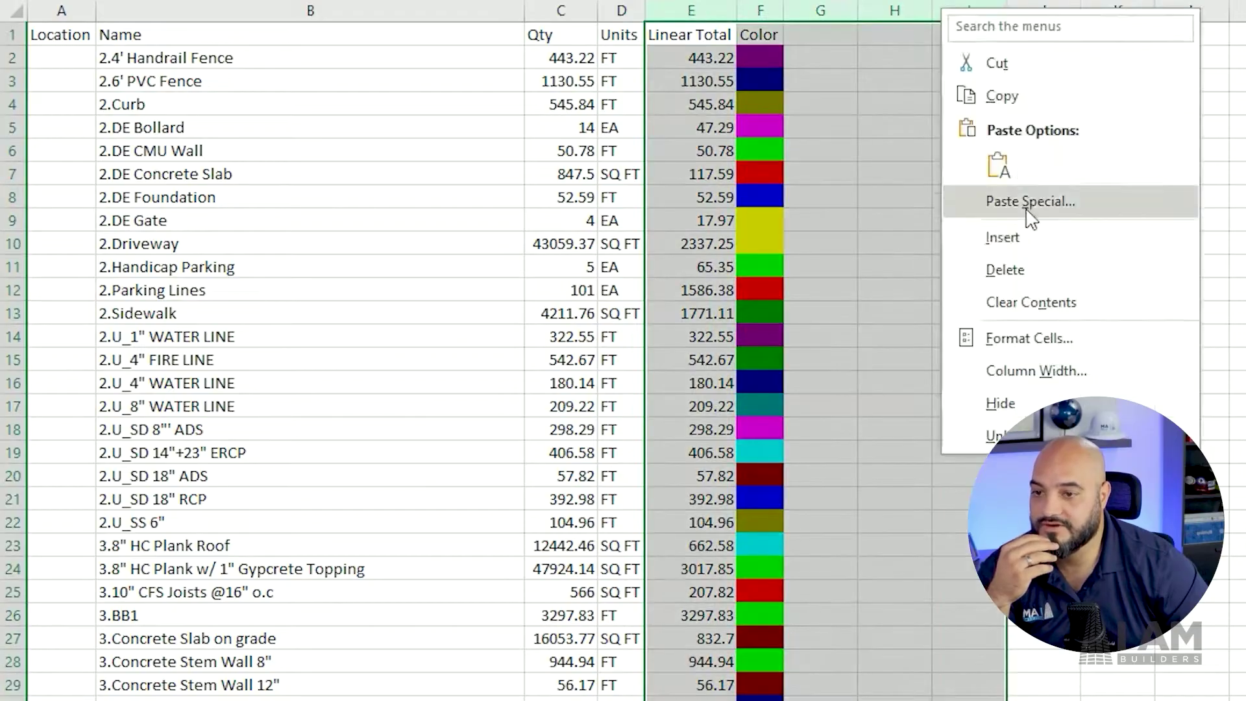
click(1050, 240)
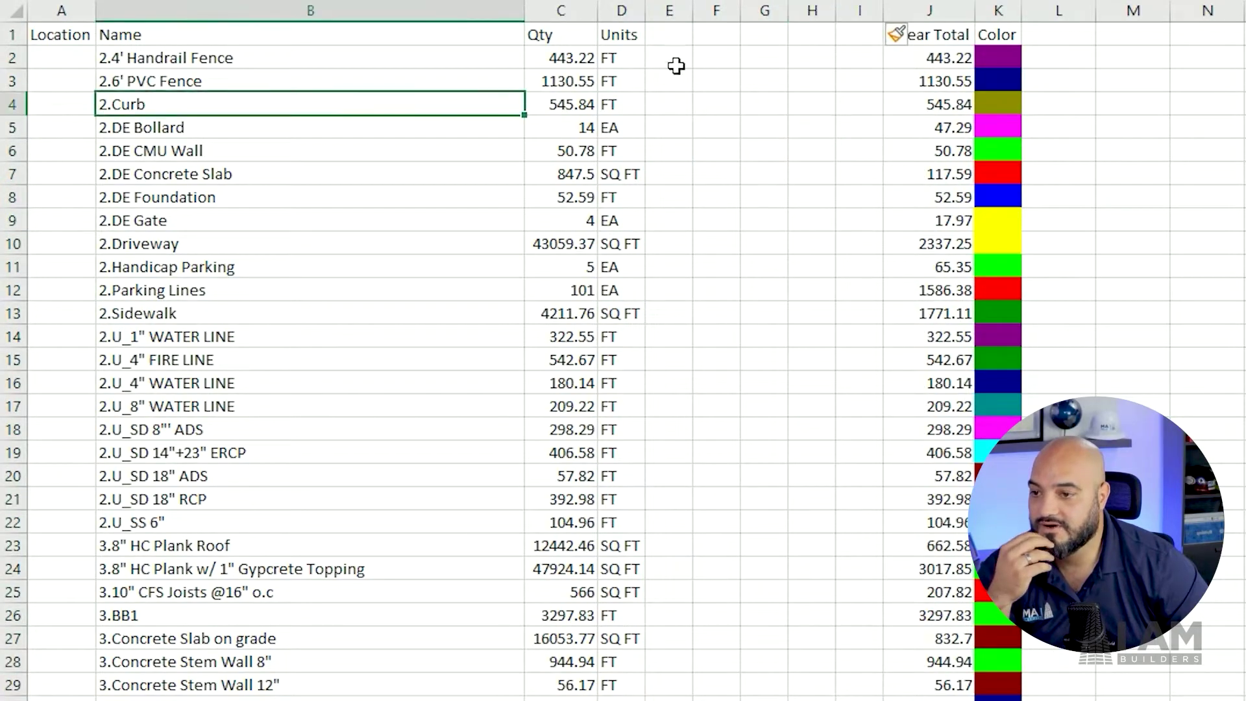
Select several cells in the new empty columns E–G
click(667, 58)
click(680, 83)
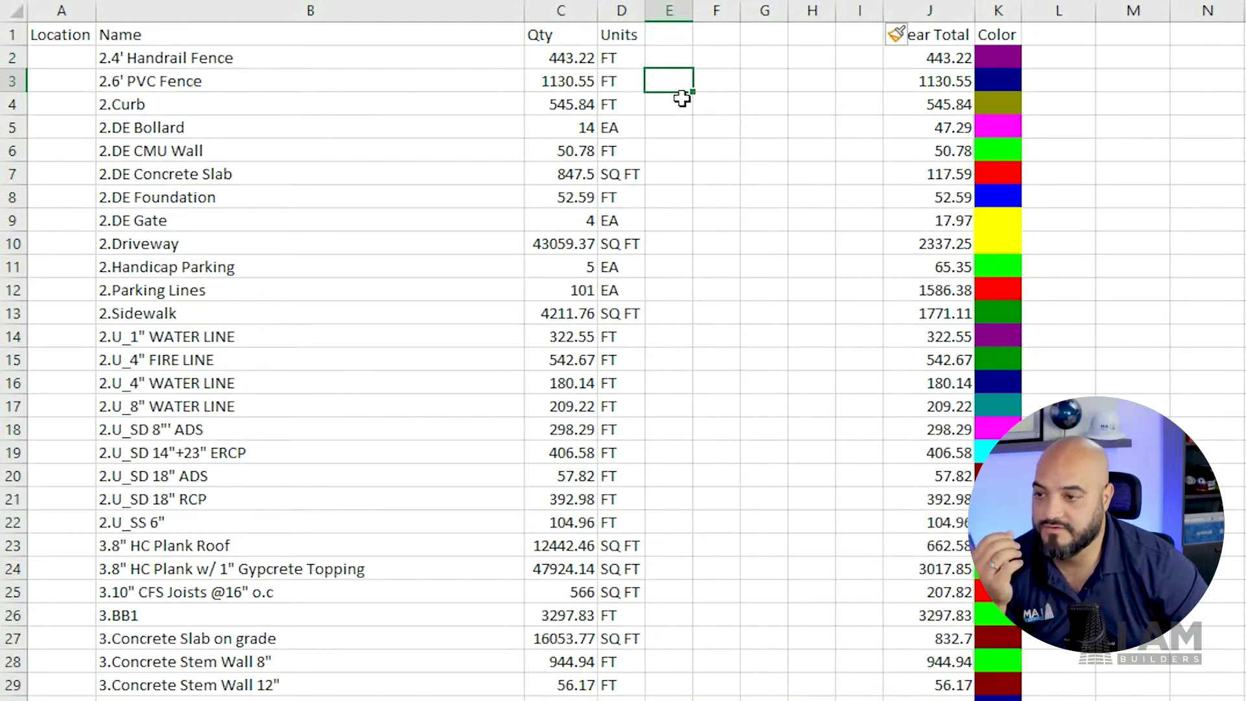
click(676, 170)
click(675, 221)
click(680, 290)
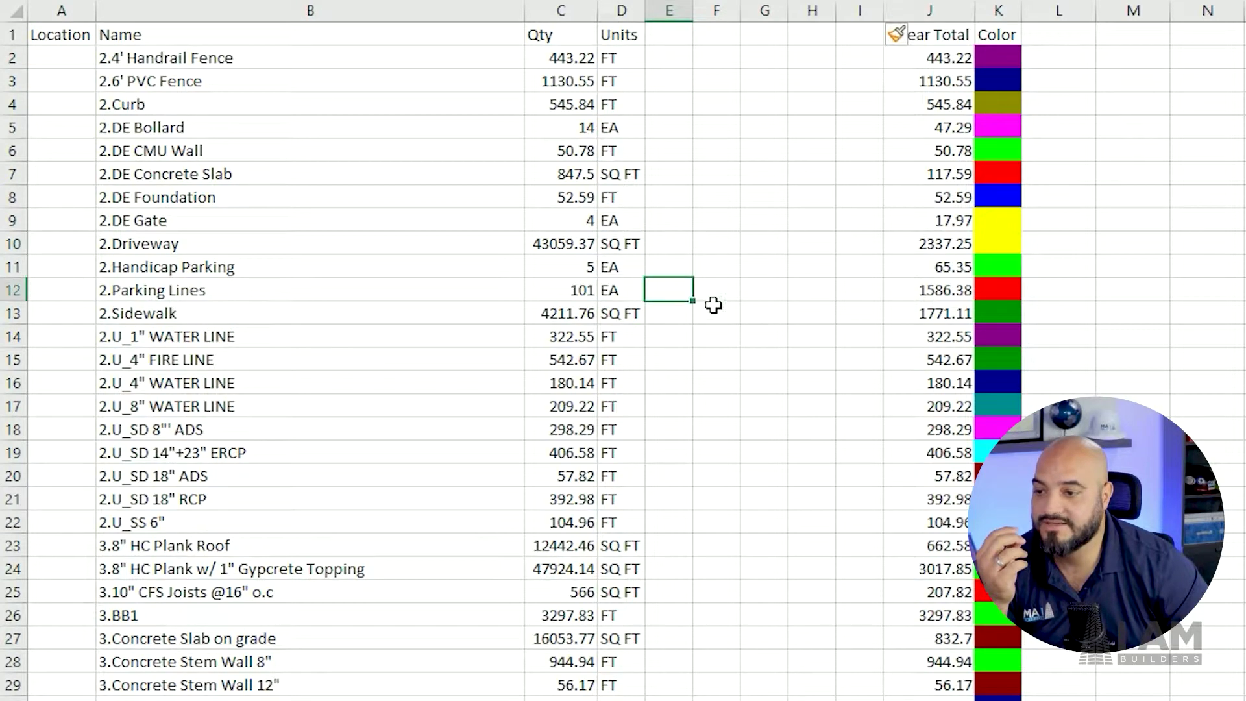
click(714, 312)
click(743, 166)
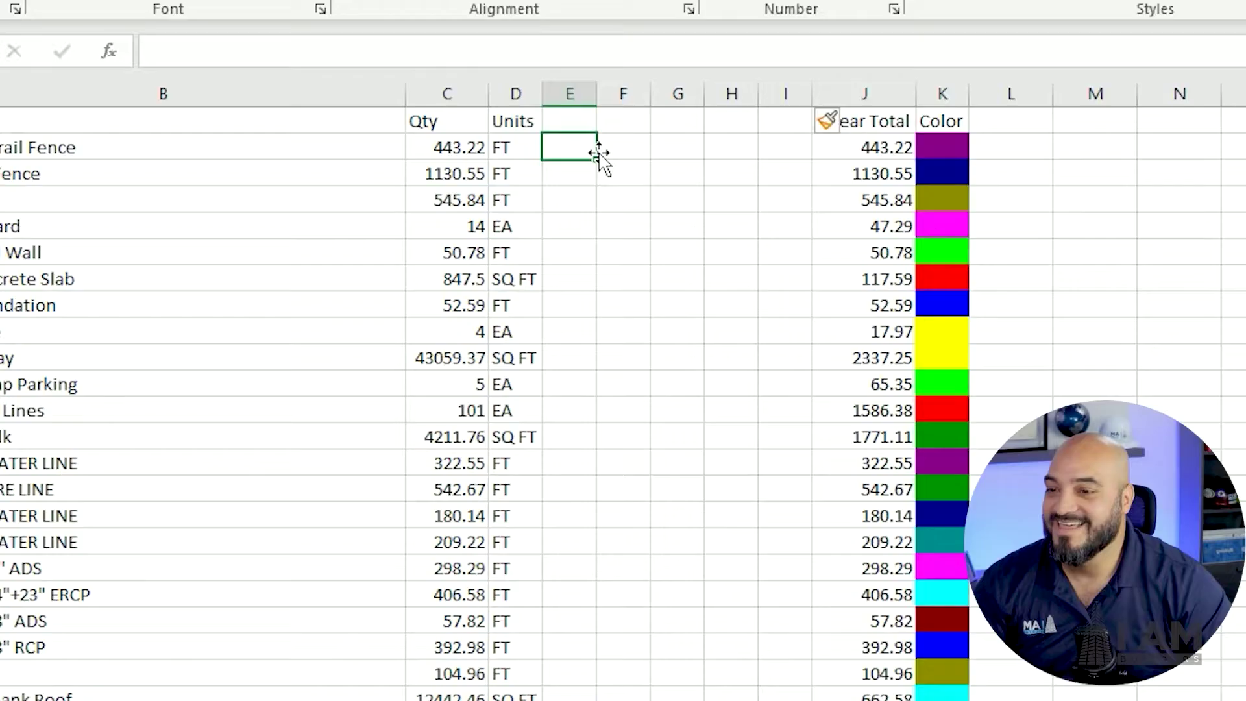
click(660, 171)
Widen column E and enter a 1000 price for the 3.Footing CCF1 row
click(561, 153)
scroll(589, 260, down, 15)
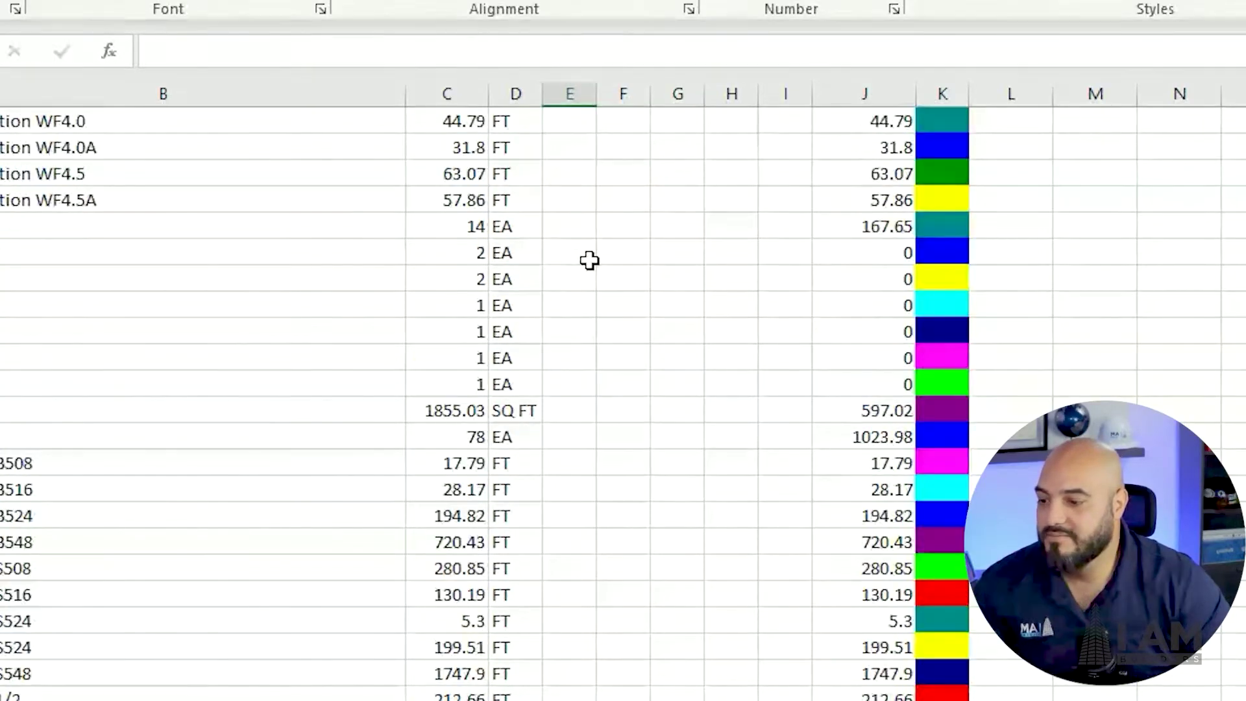
scroll(247, 295, up, 8)
click(297, 379)
click(305, 340)
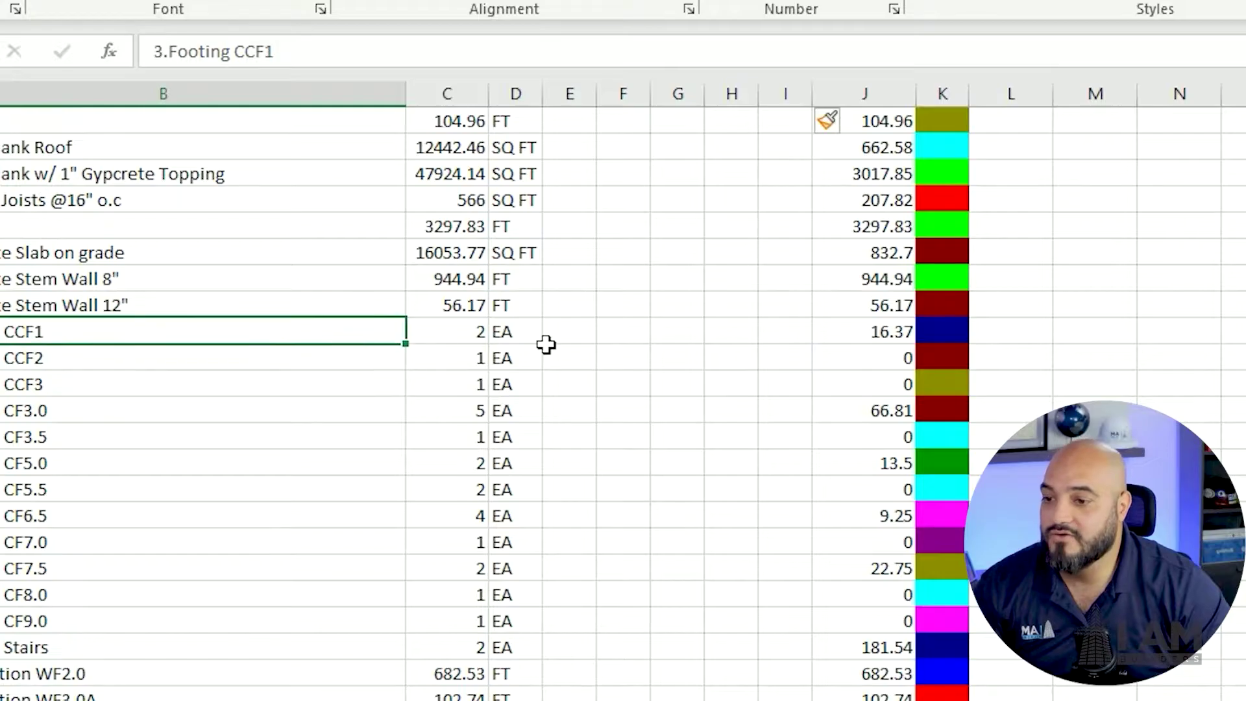
click(552, 336)
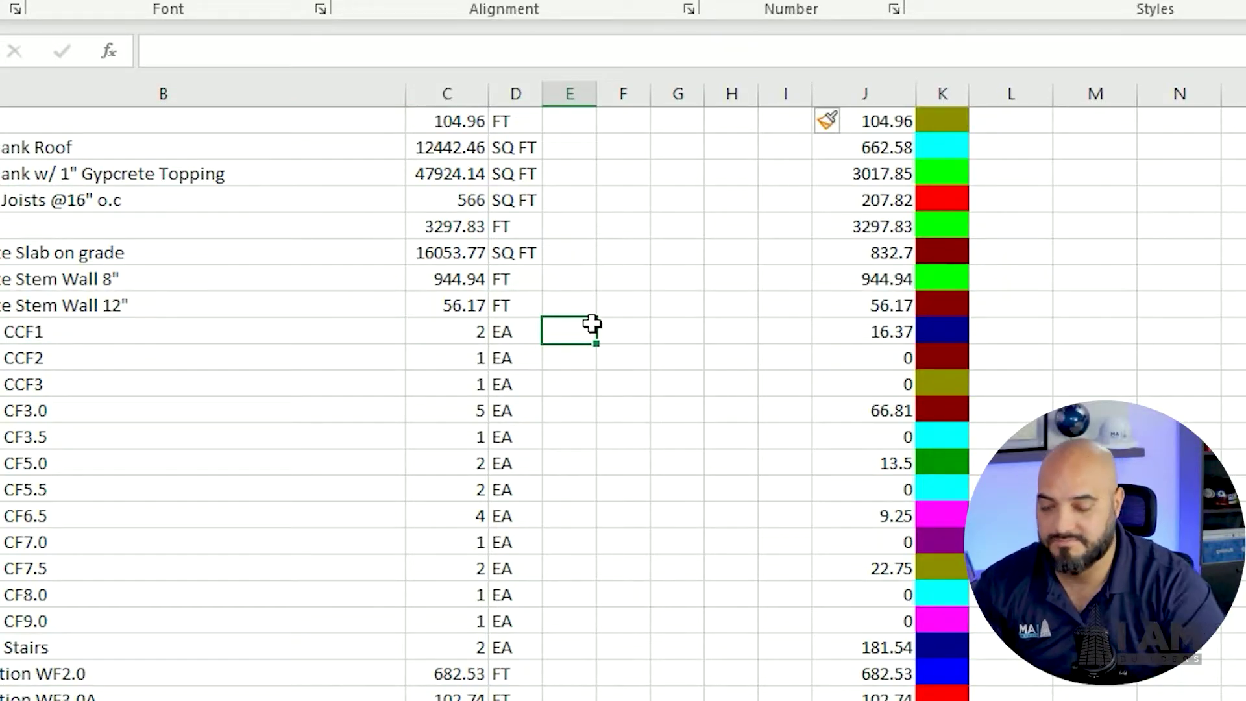
drag(596, 93, 667, 83)
key(Down)
key(Down)
key(Down)
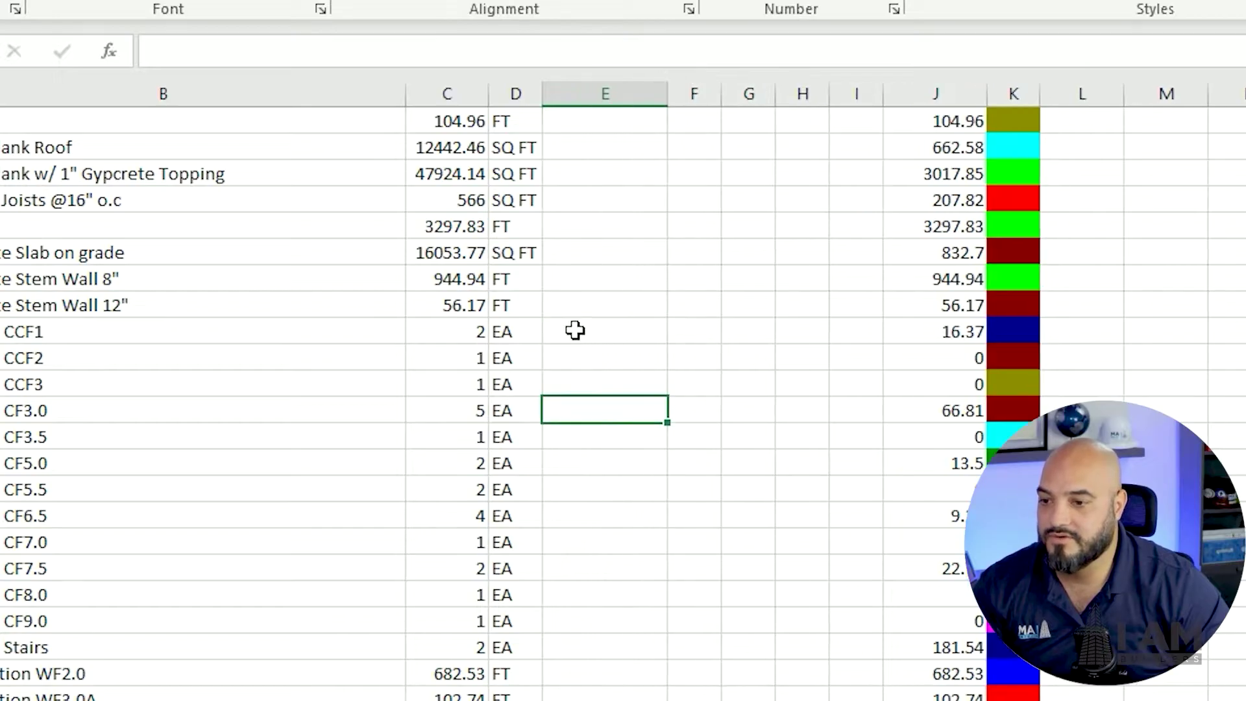
click(575, 330)
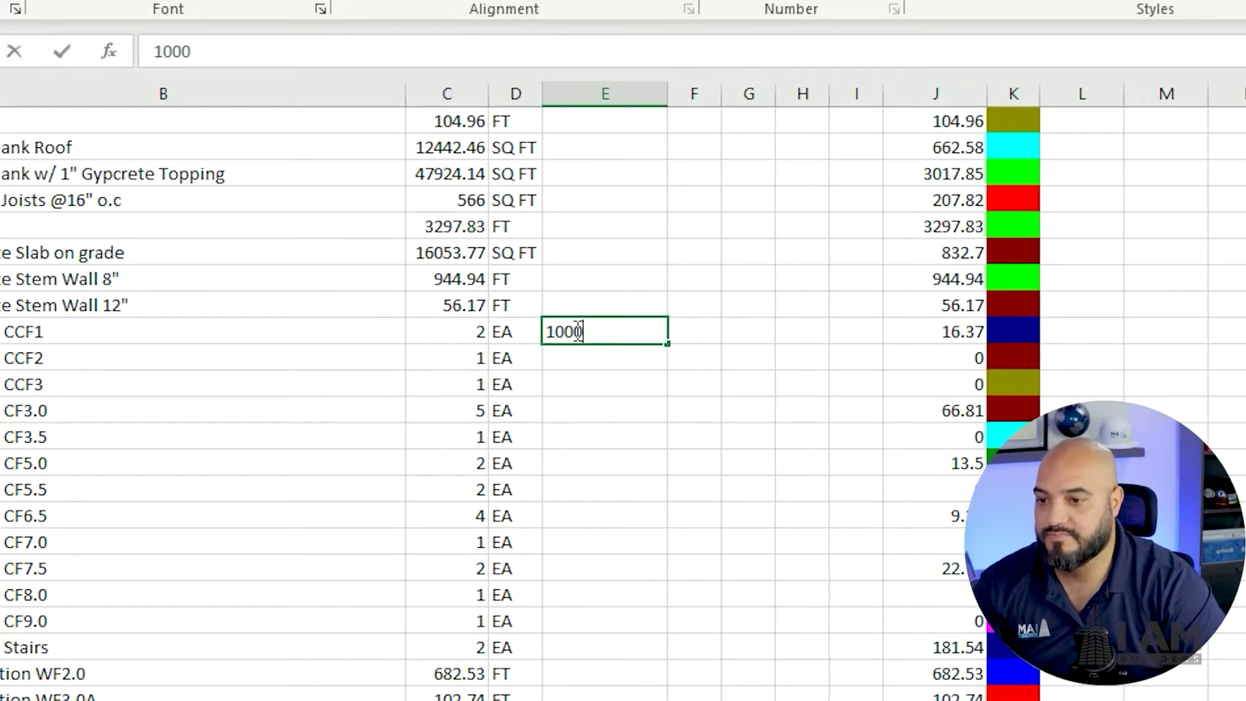
key(Return)
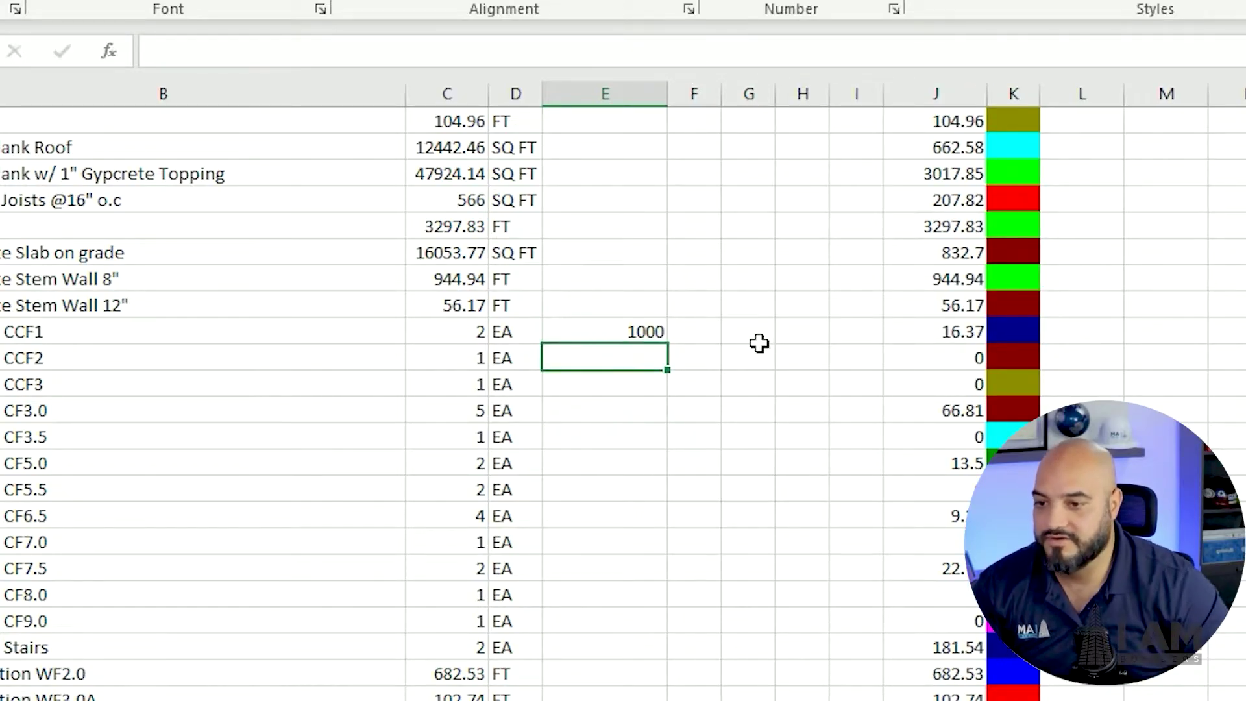
Add a formula doubling the CCF1 price to 2000, then select the footing price cells
click(695, 334)
text(=)
click(629, 335)
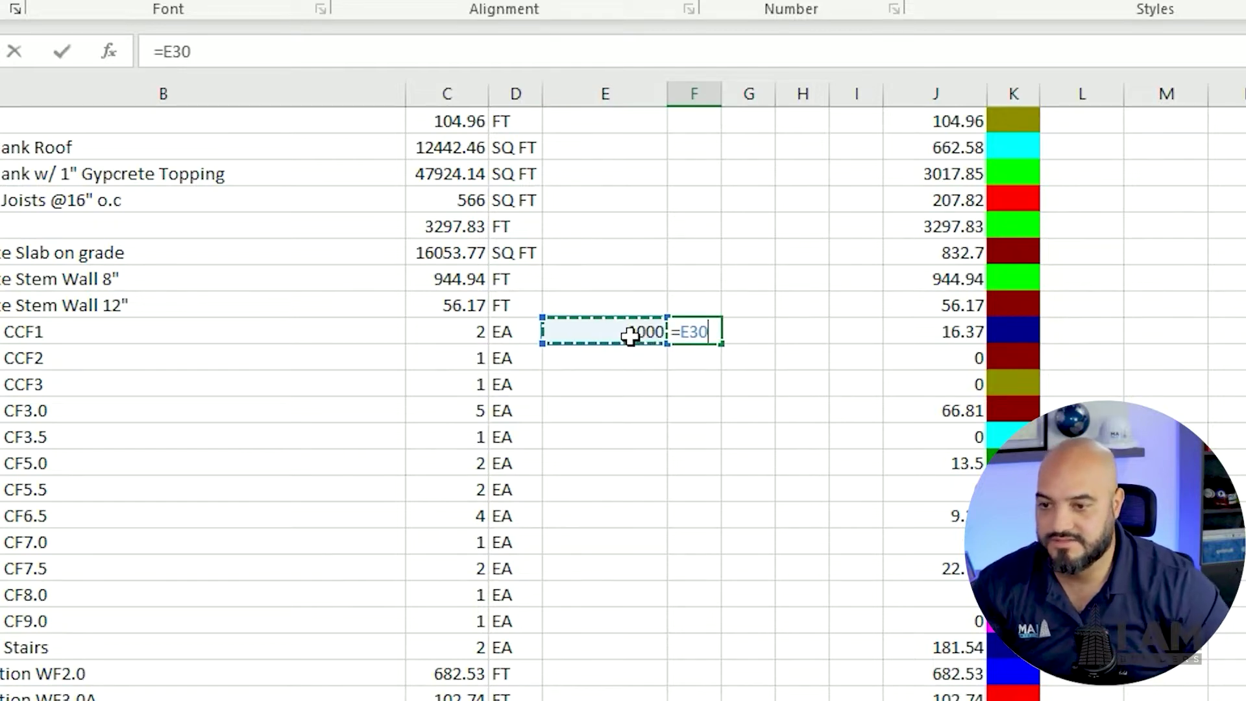
text(*2)
key(Return)
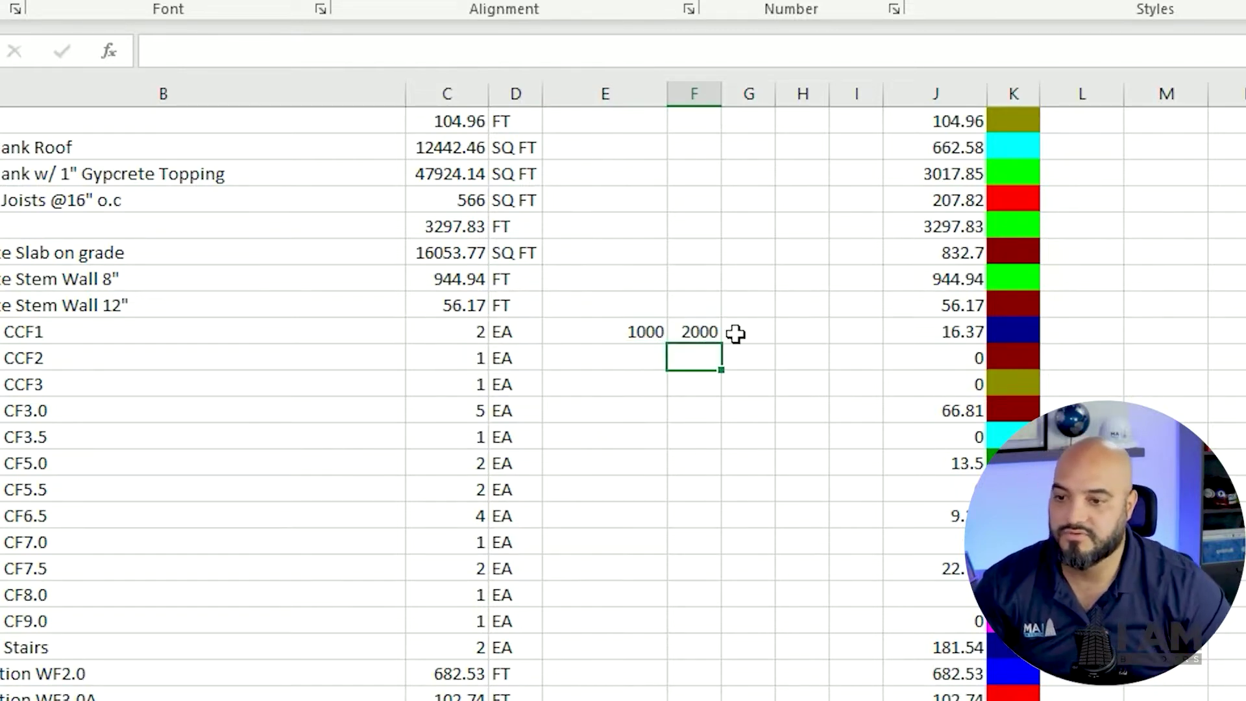
key(Up)
click(610, 373)
drag(622, 334, 682, 586)
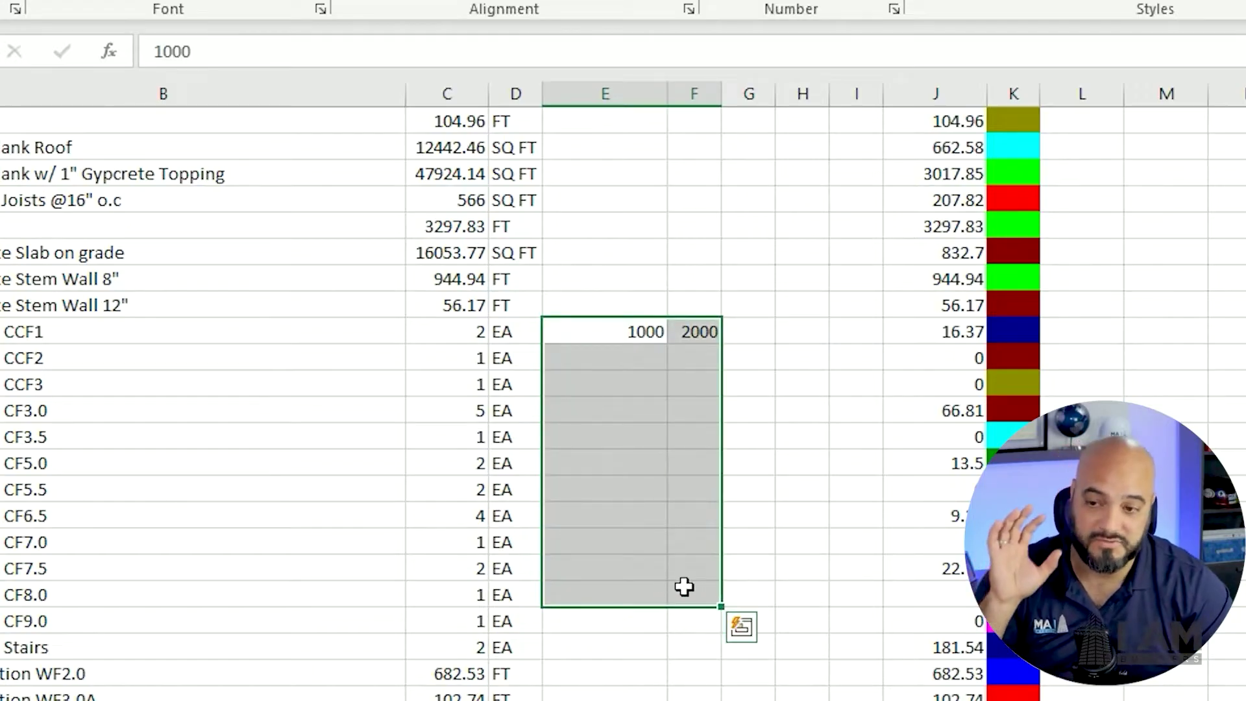
click(800, 512)
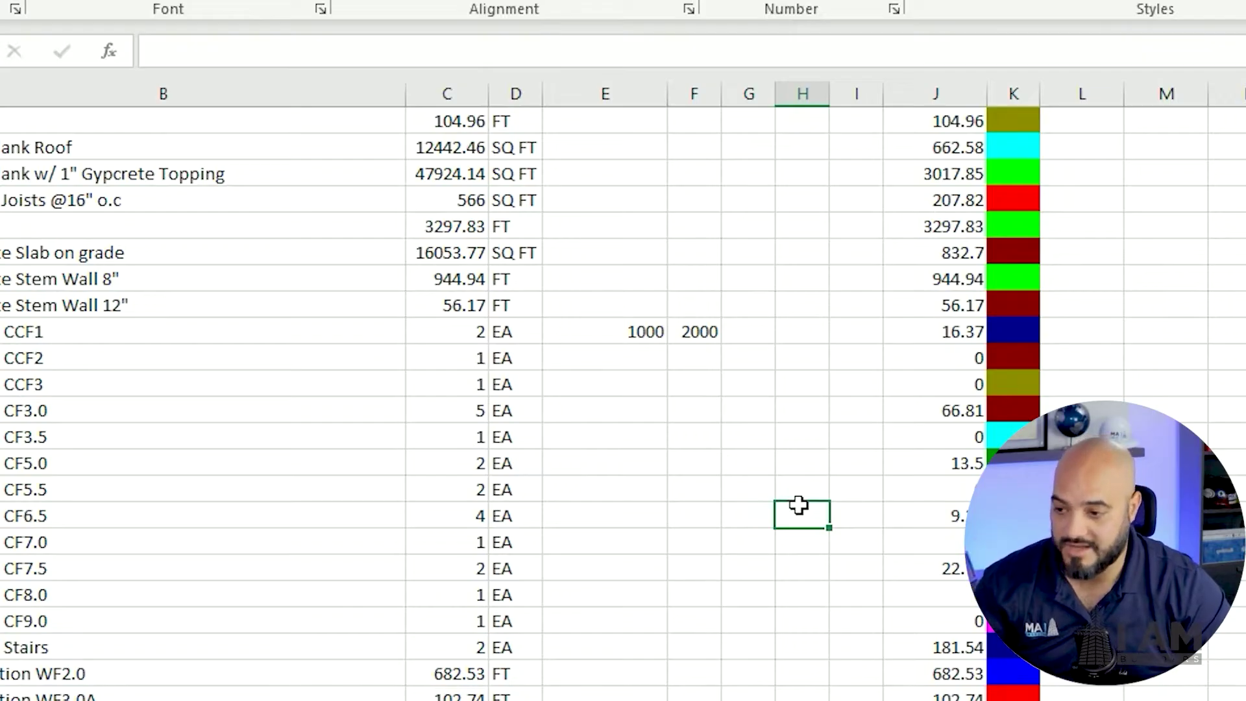
Scroll through the footing totals, then select the 9.Wall EL-8.2 row in PlanSwift's estimate
scroll(808, 503, down, 12)
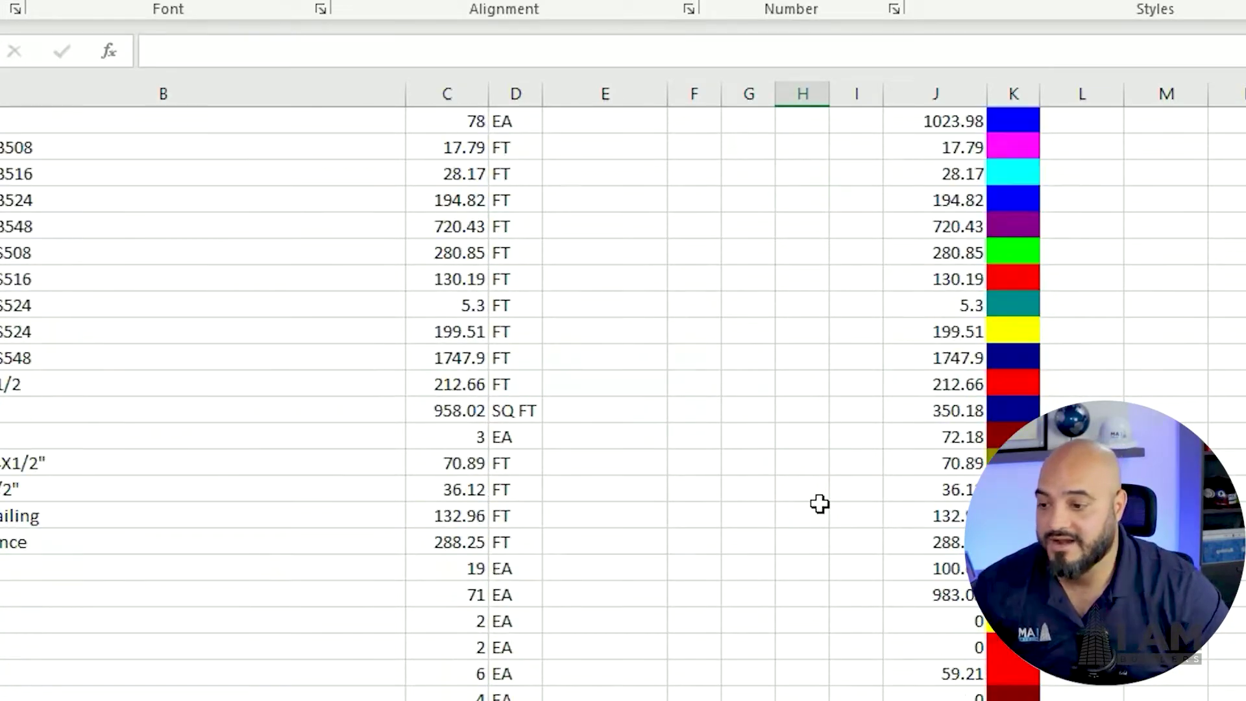
scroll(819, 503, down, 3)
scroll(819, 503, up, 20)
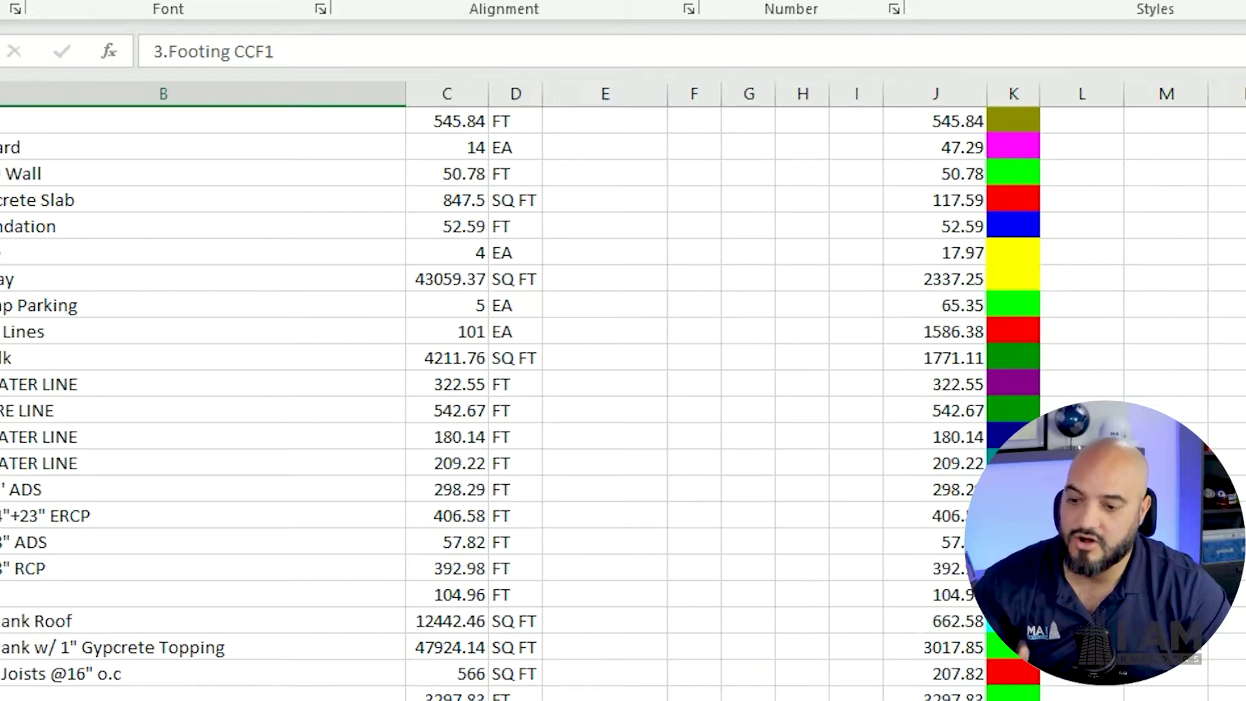
scroll(584, 402, down, 3)
scroll(584, 390, down, 6)
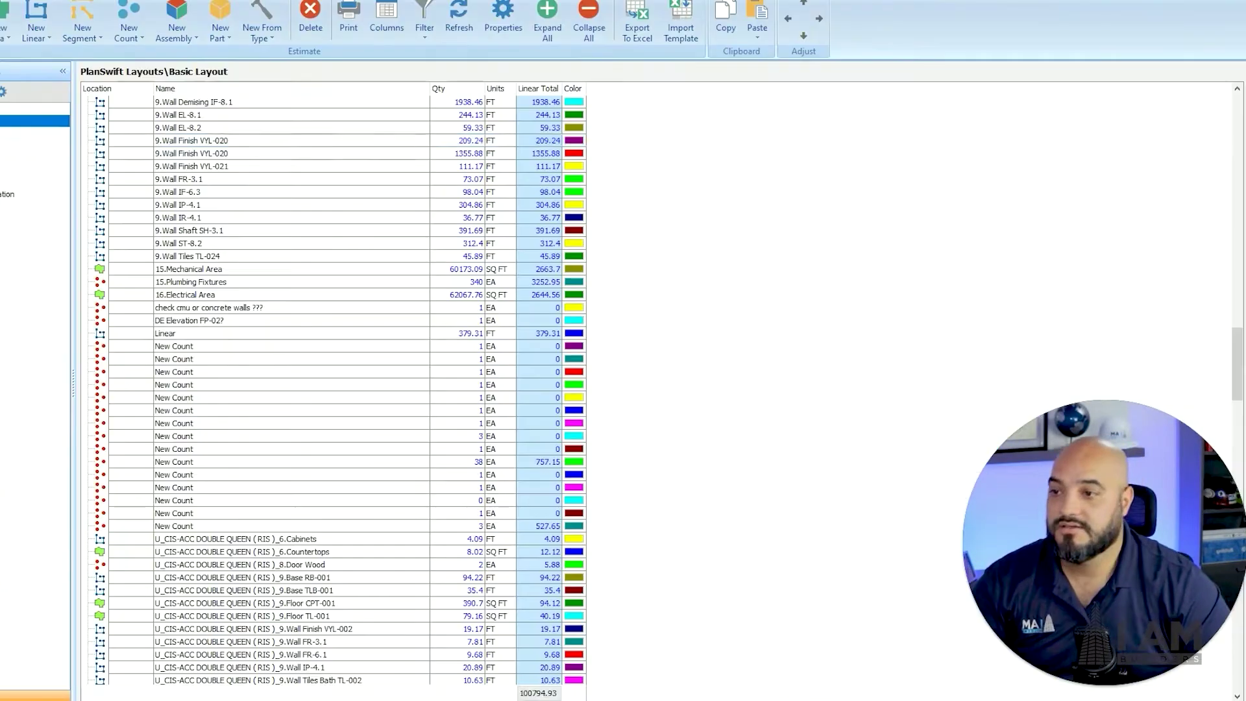
click(251, 128)
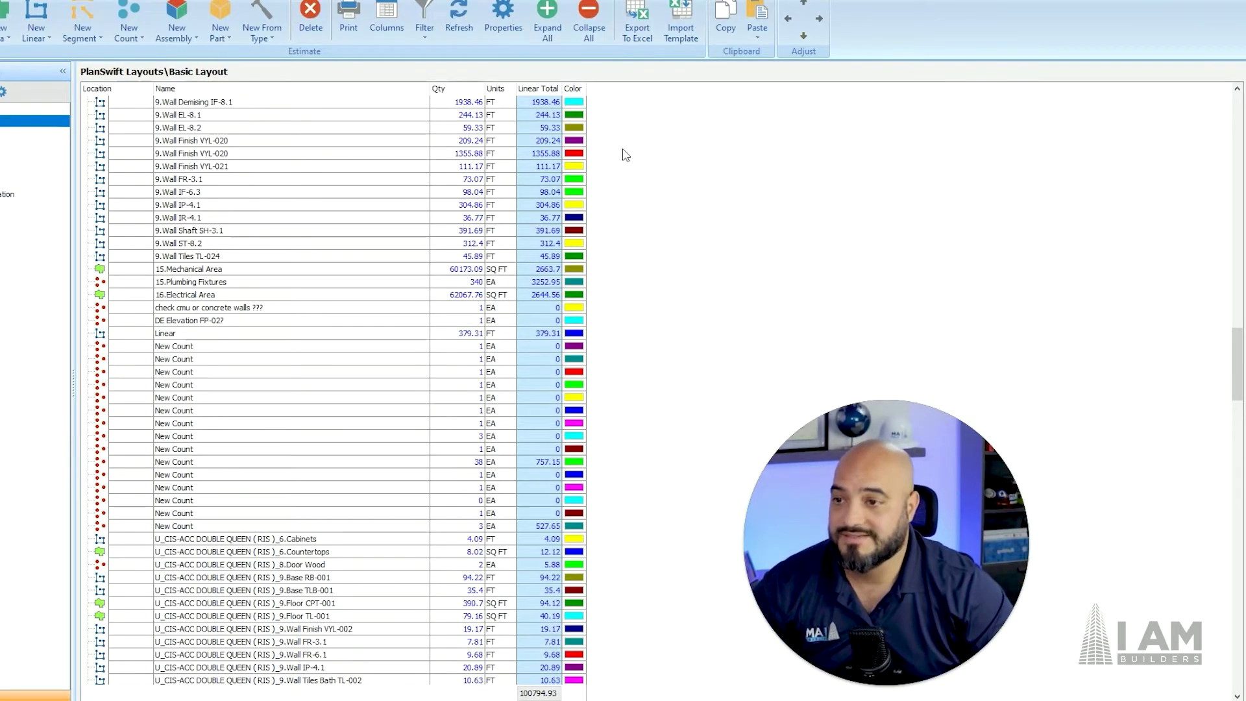
Return to the A-100 Takeoff view showing the Floor and Exterior Wall takeoffs
click(360, 6)
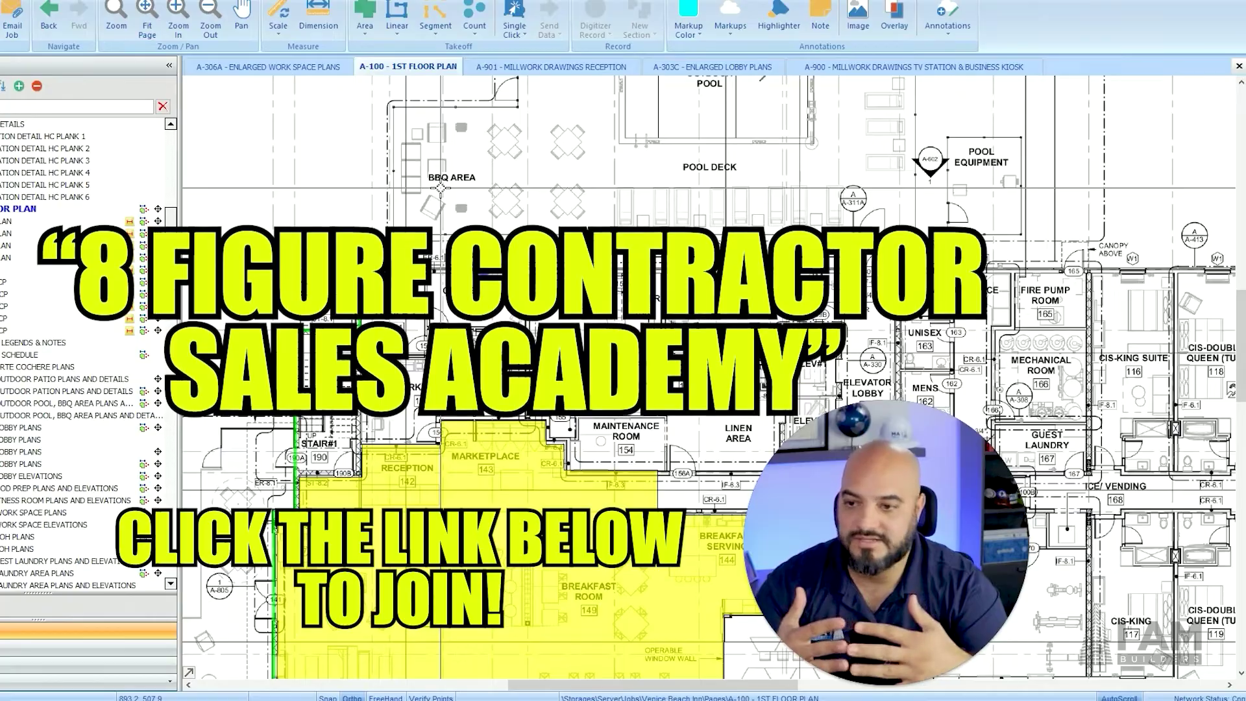
Zoom and pan around the A-100 1st Floor Plan
scroll(441, 188, down, 3)
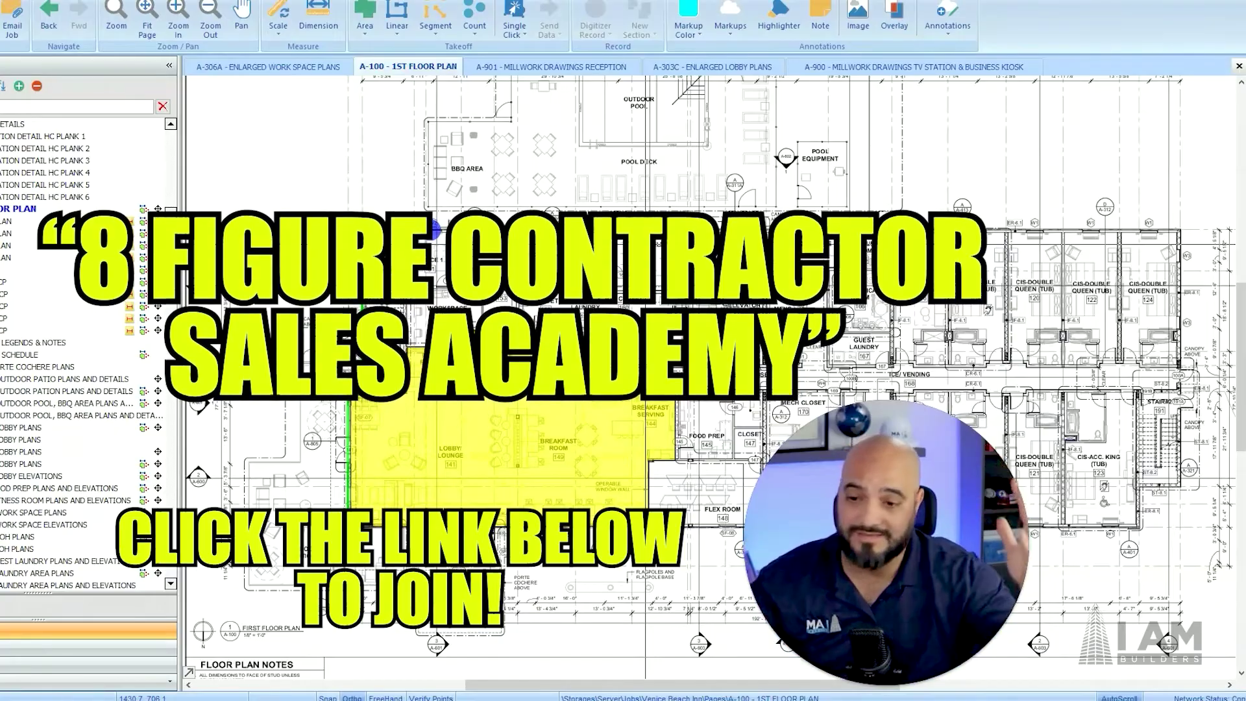
scroll(707, 376, right, 2)
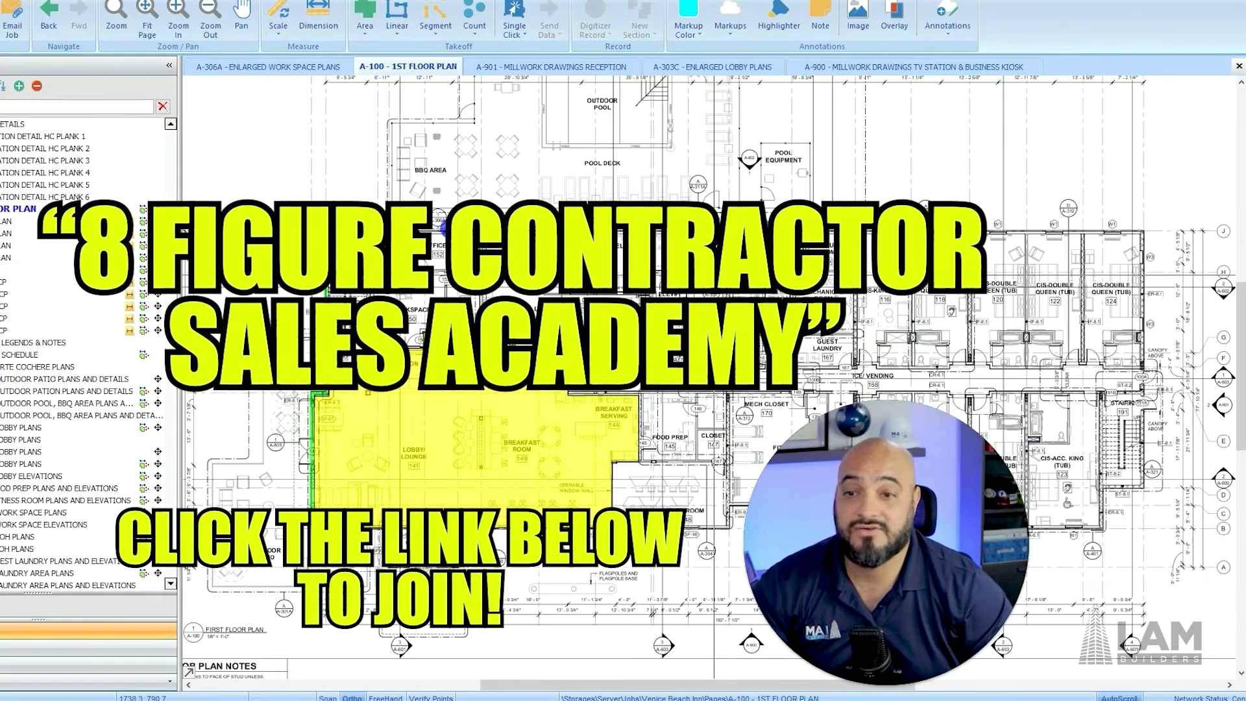
scroll(707, 376, down, 1)
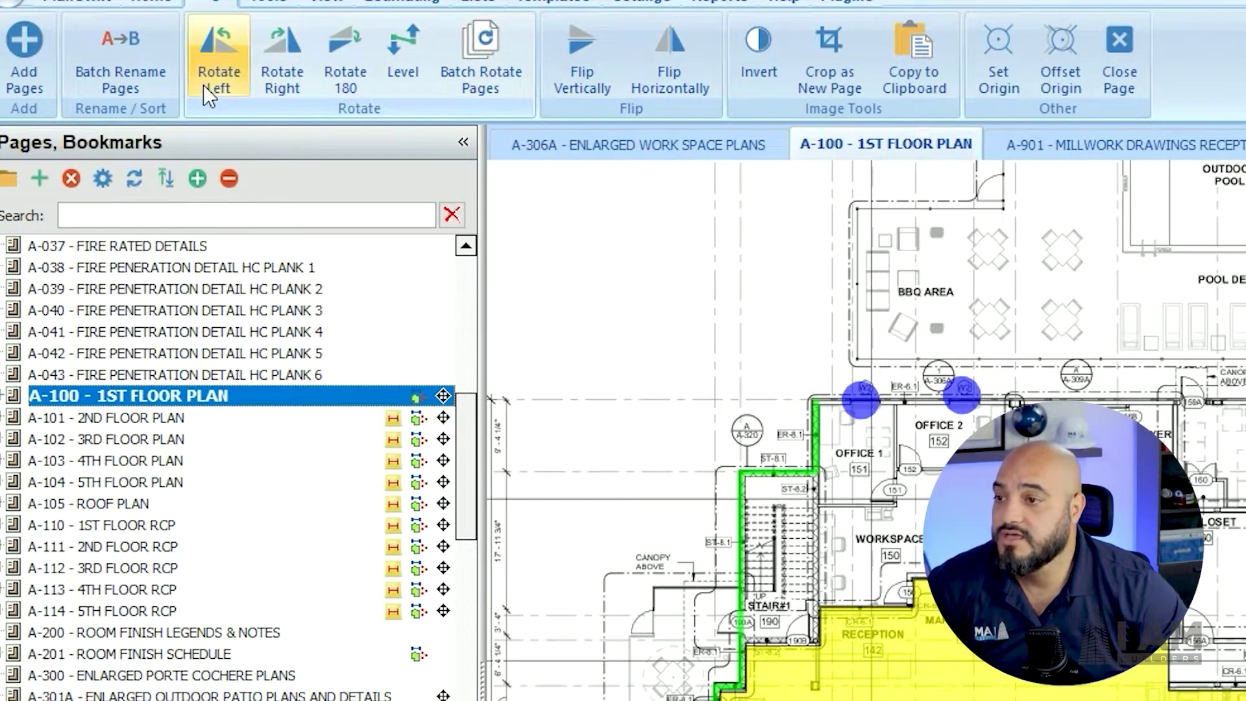
Start a pitch line across the top of the A-100 floor plan using the Tools tab's Pitch tool
click(269, 3)
click(341, 68)
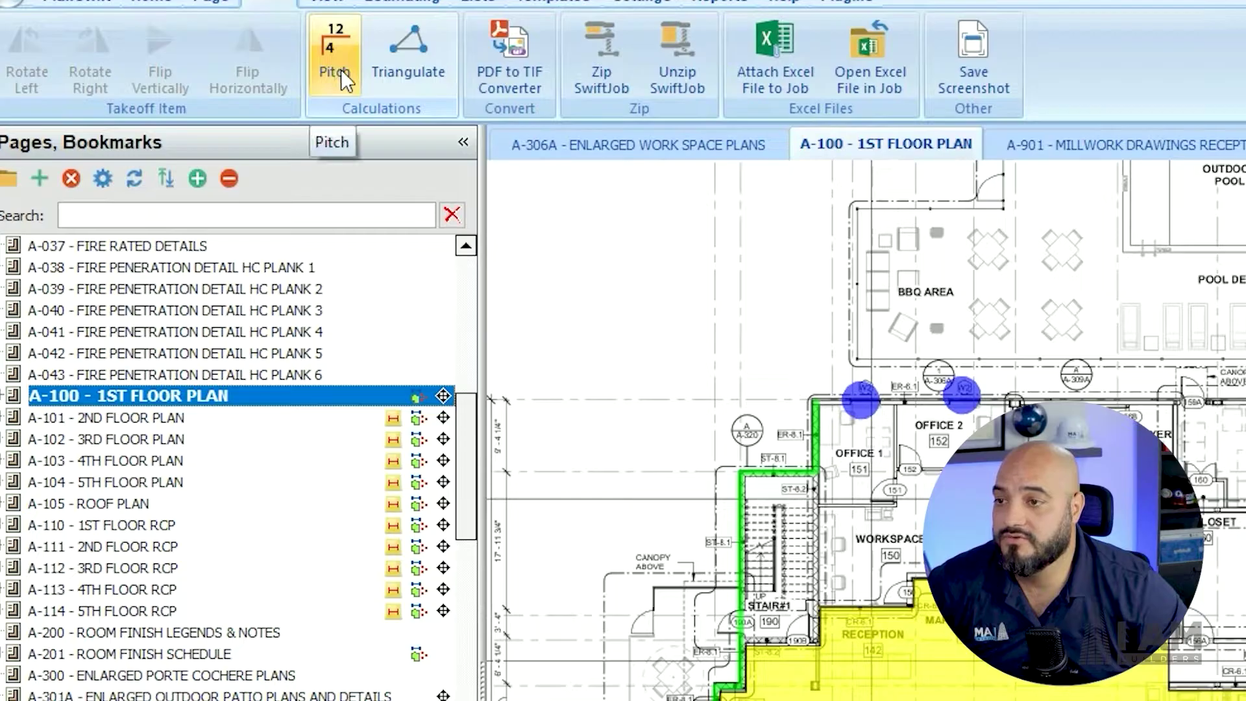
click(566, 296)
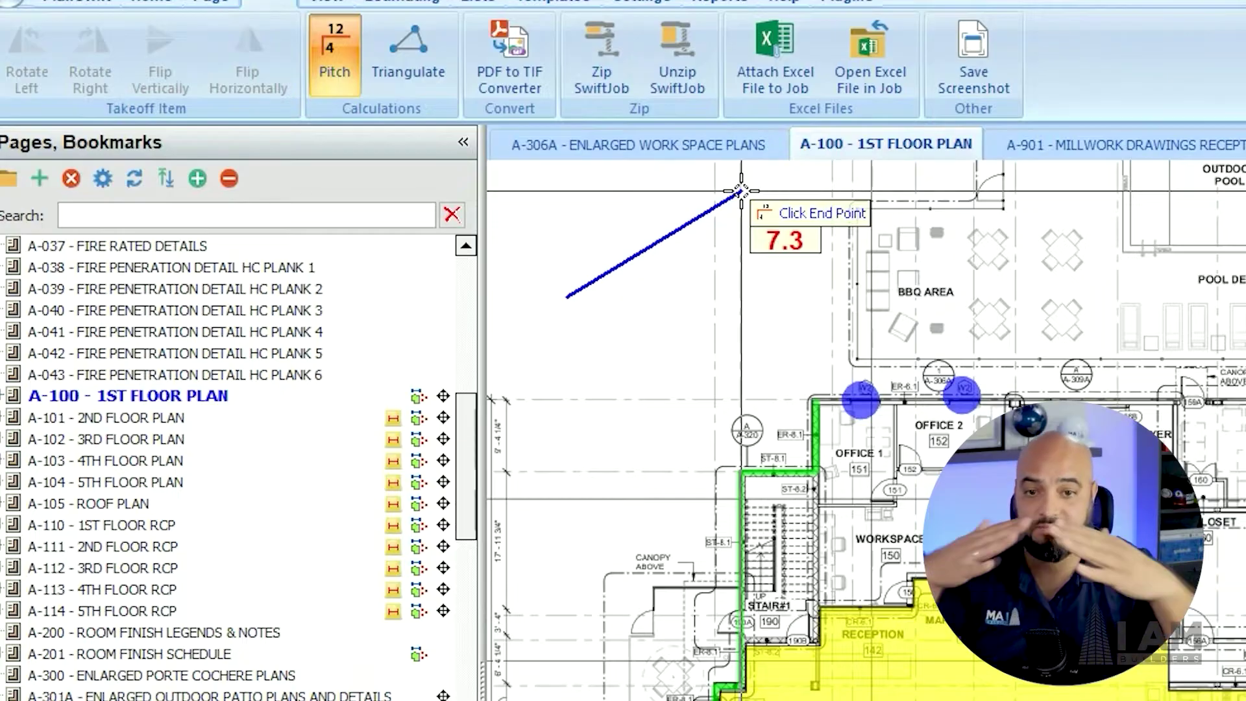
Browse the View, Estimating, Lists and Templates ribbon tabs, then return to the Home tab
click(328, 3)
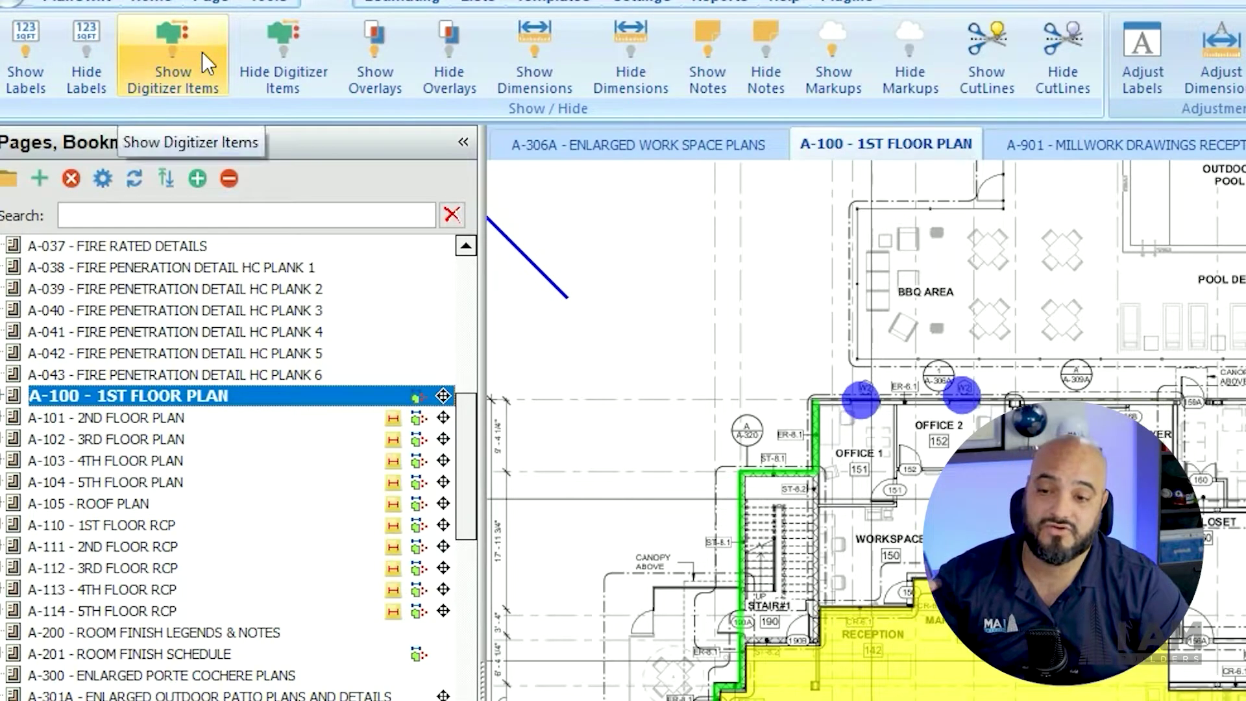
click(403, 4)
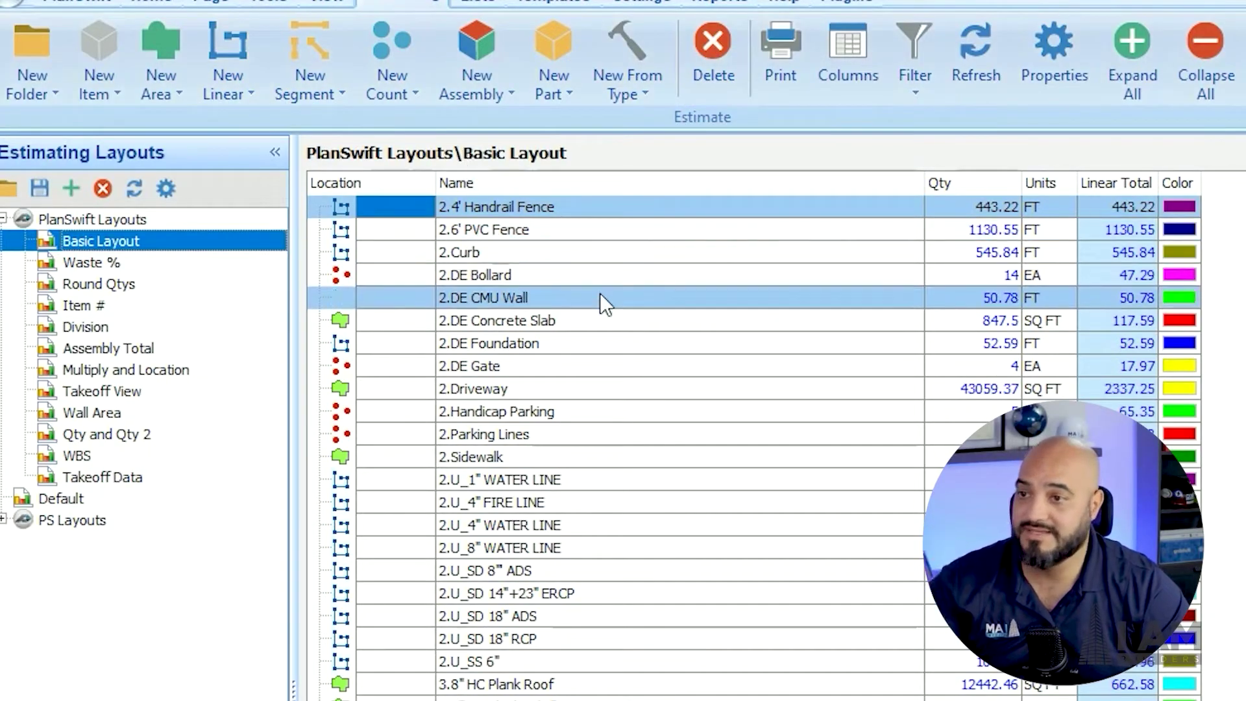
click(478, 2)
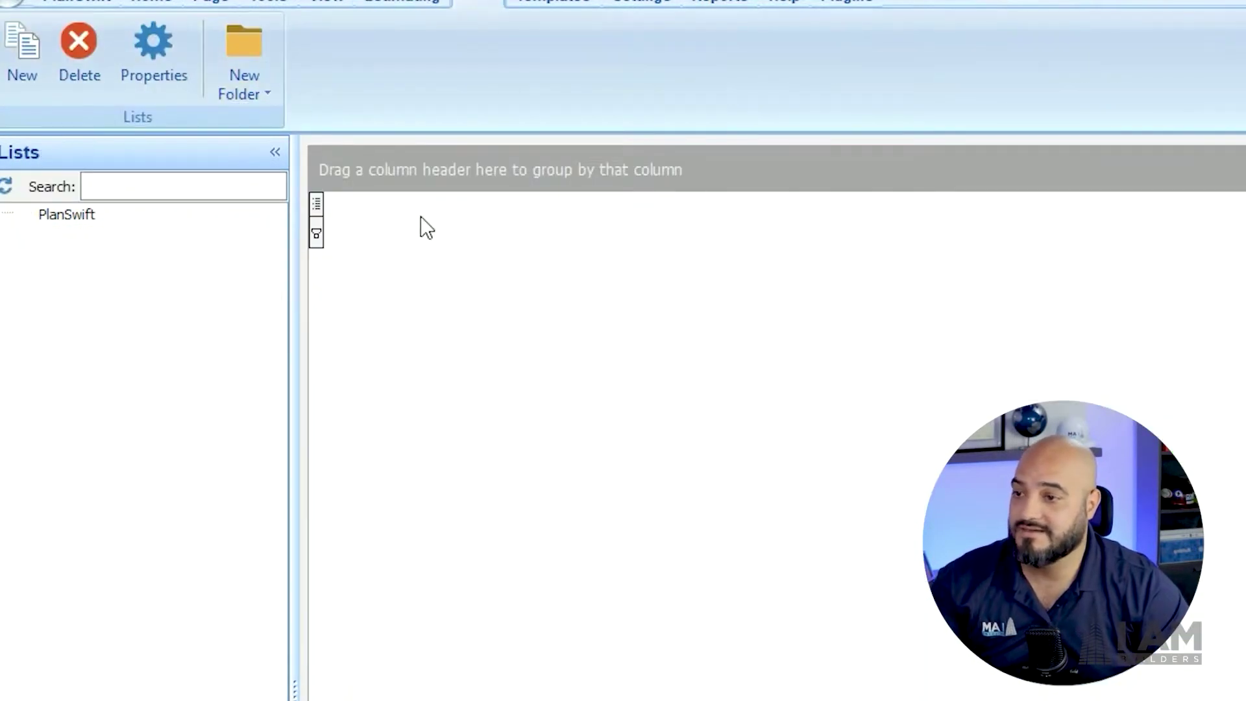
click(564, 2)
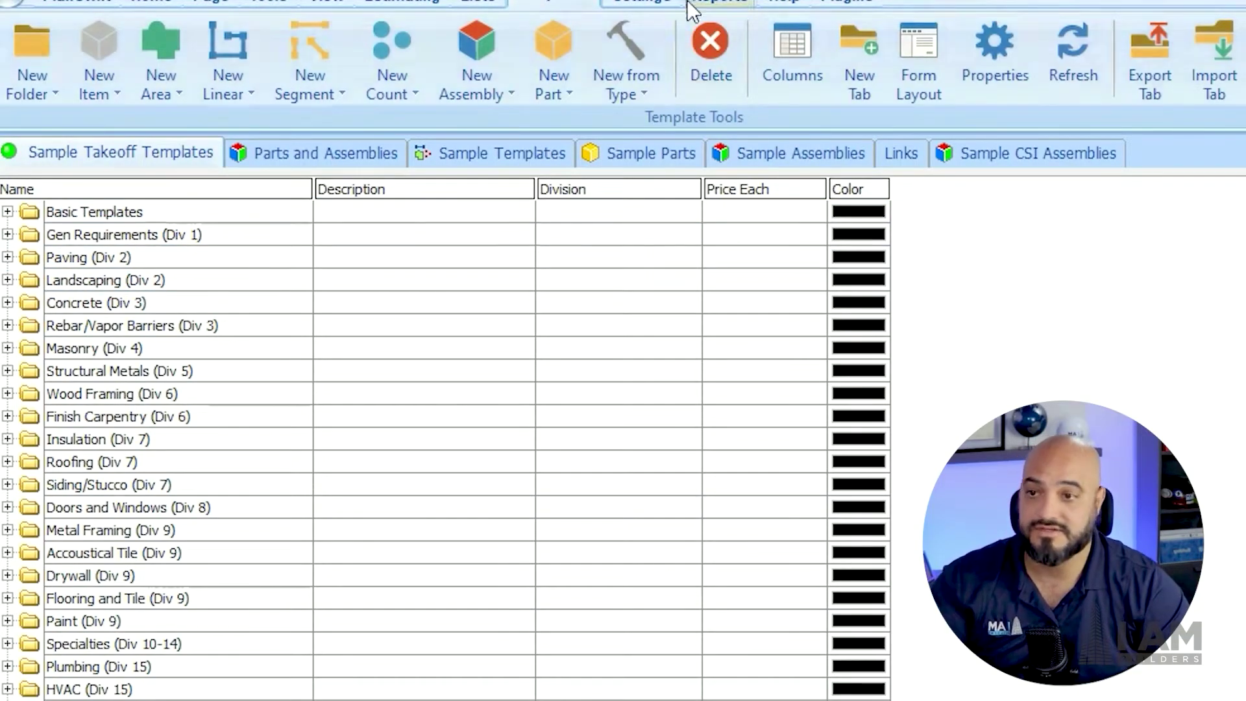
scroll(733, 13, down, 4)
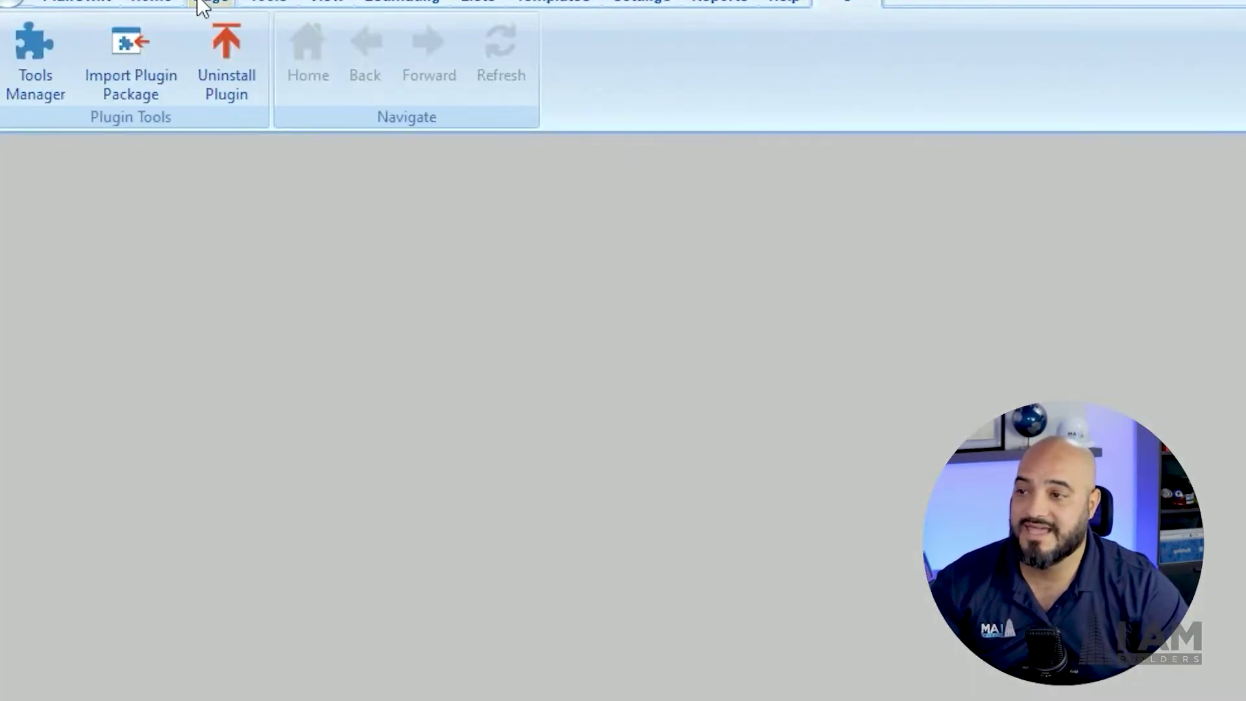
click(151, 2)
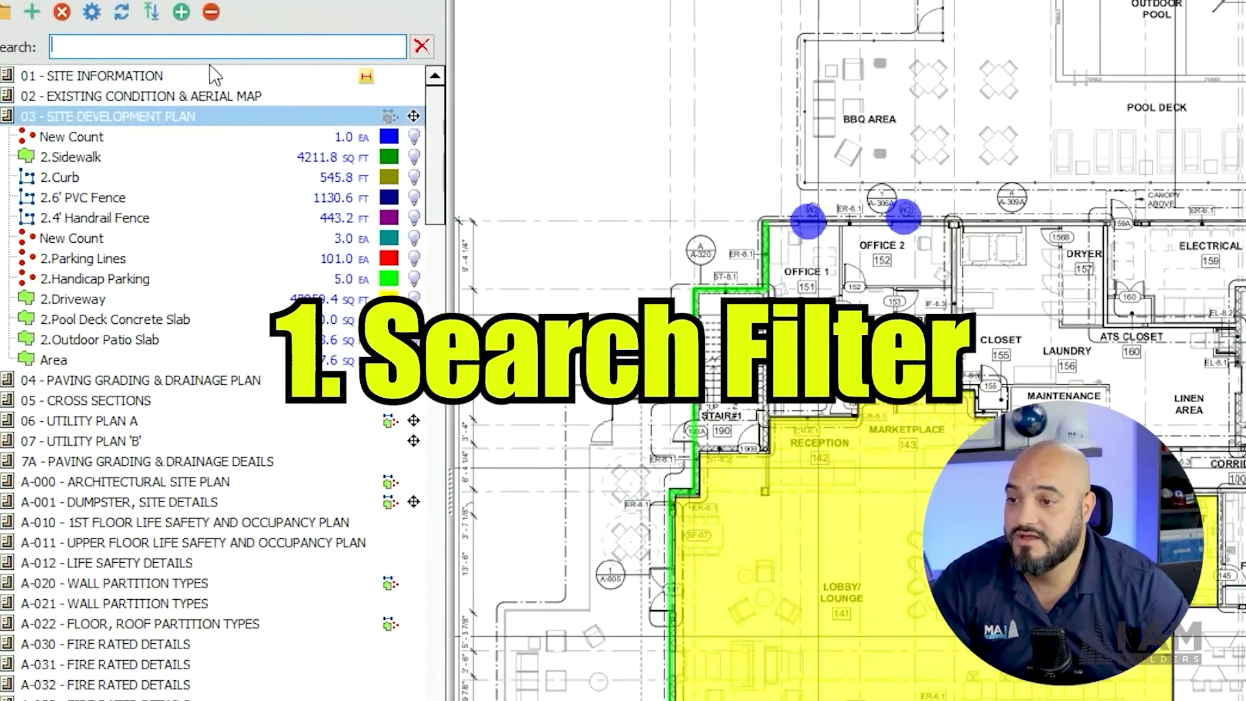
Filter the page list by 'footing' and select the 3.Footing CF6.5 condition
click(245, 44)
text(f)
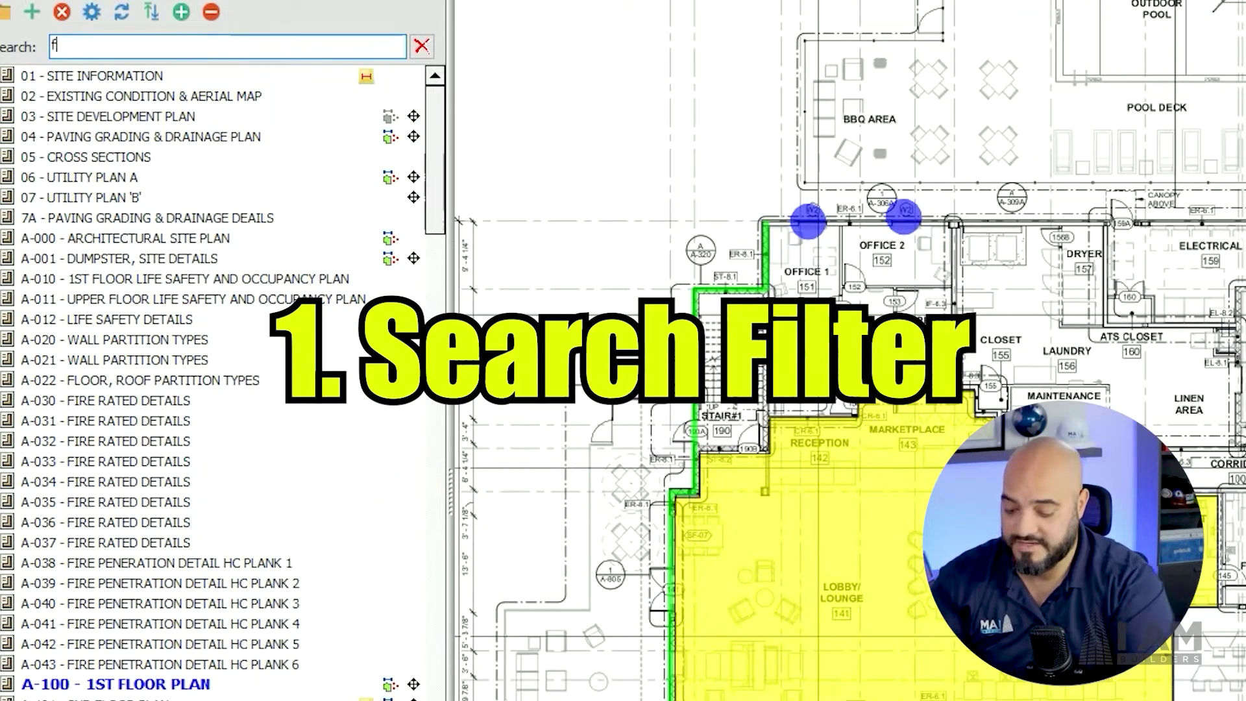
text(ooting)
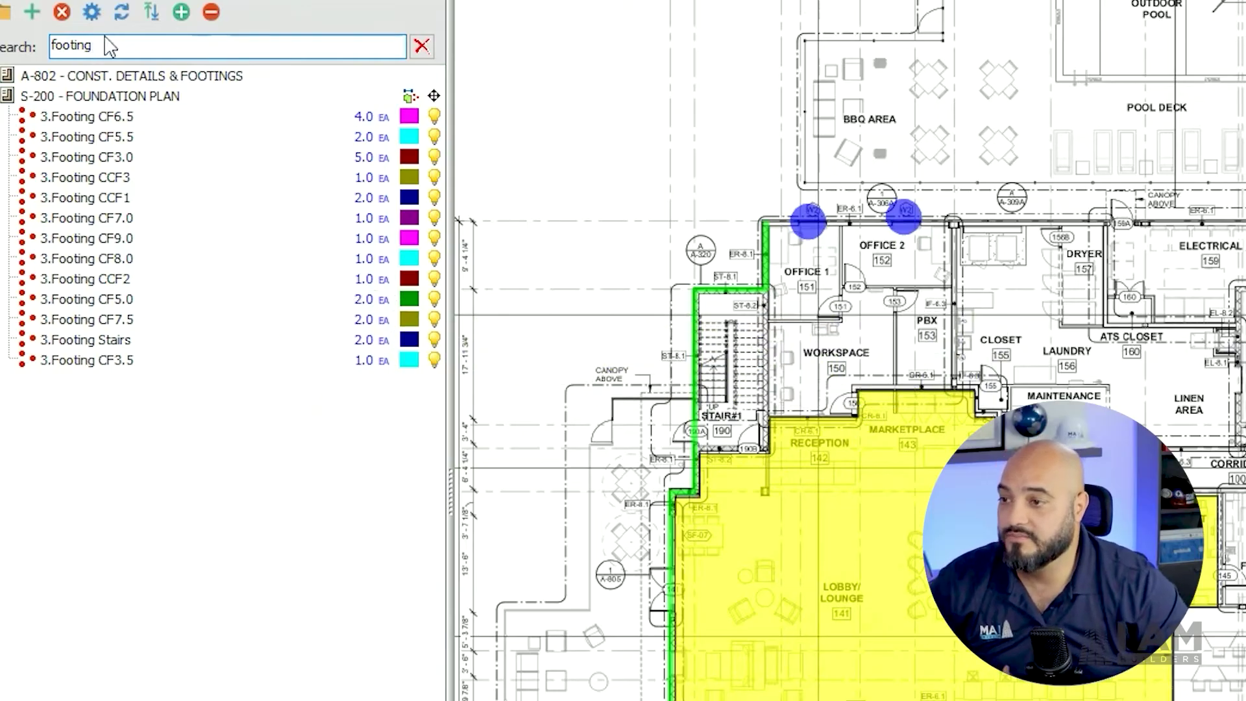
drag(111, 44, 47, 46)
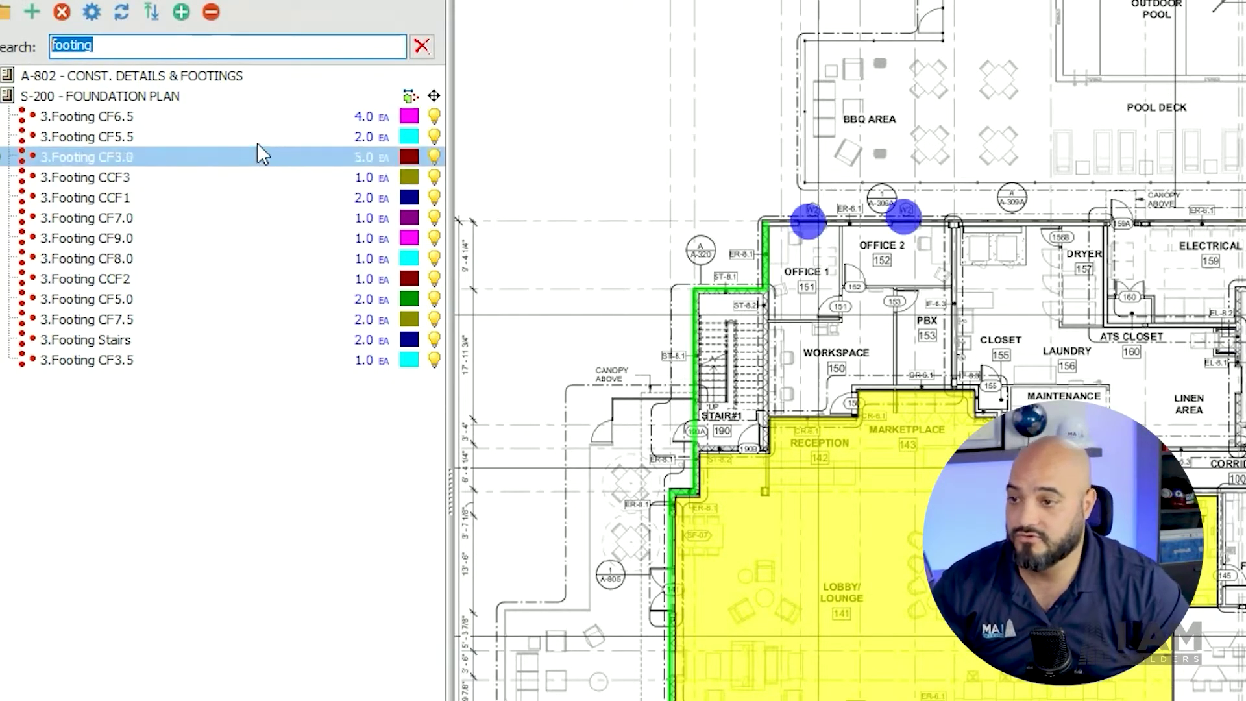
click(267, 118)
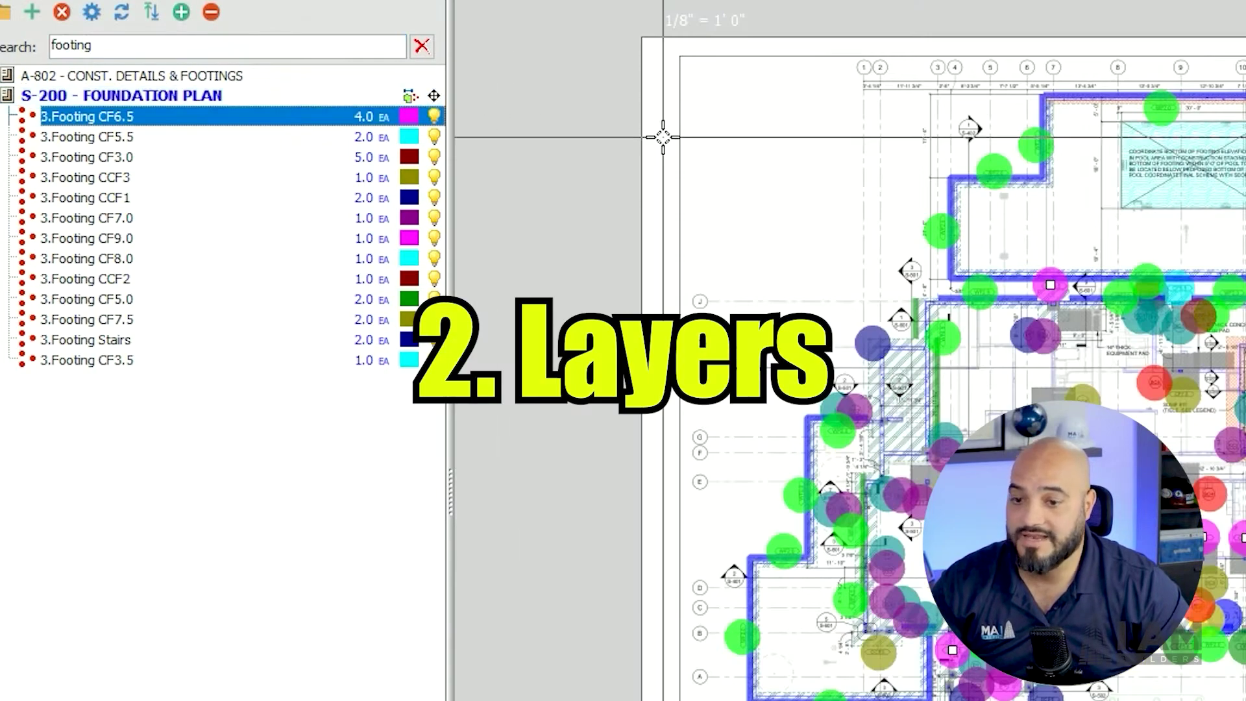
Toggle footing layers so only CF6.5, CF5.5 and CF3.0 markers show on S-200
click(410, 97)
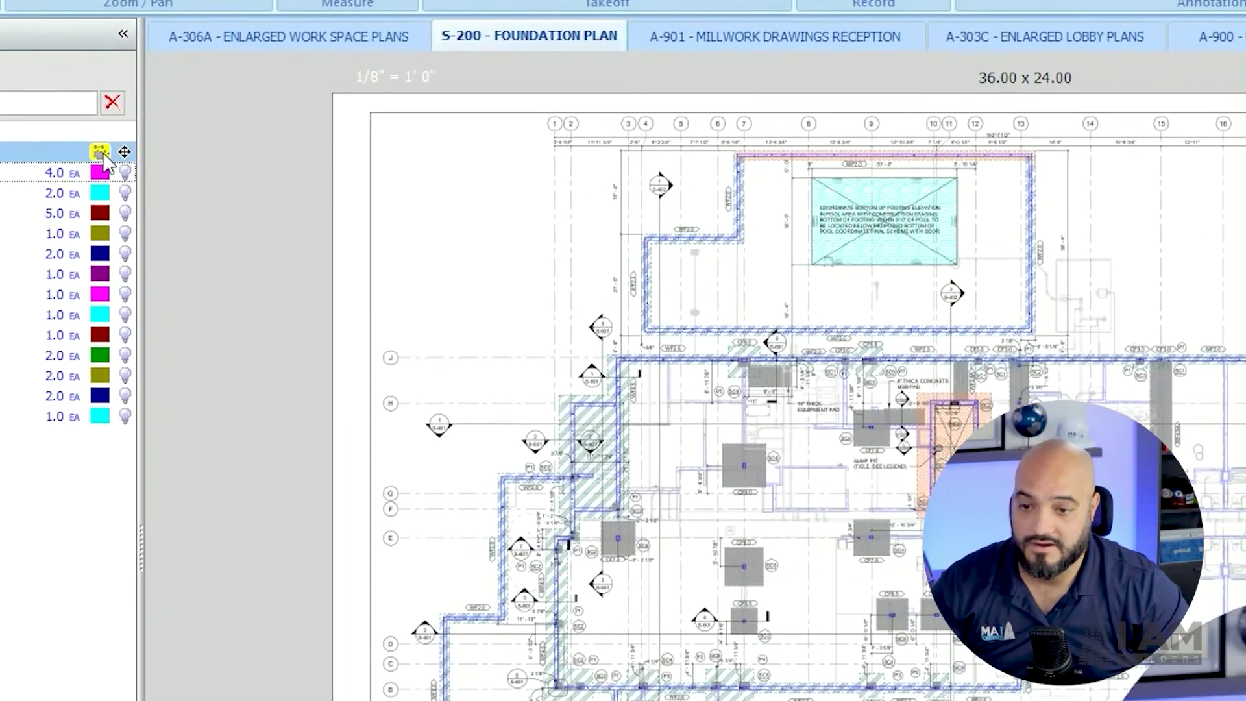
click(153, 151)
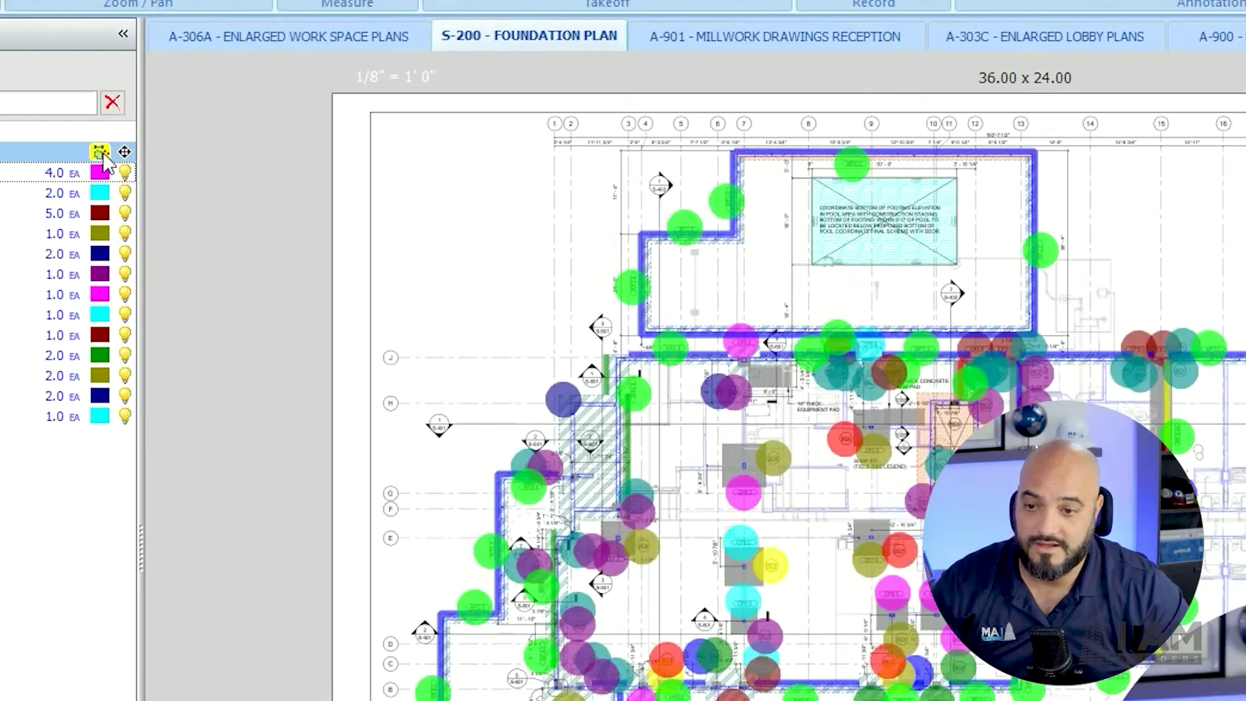
click(99, 151)
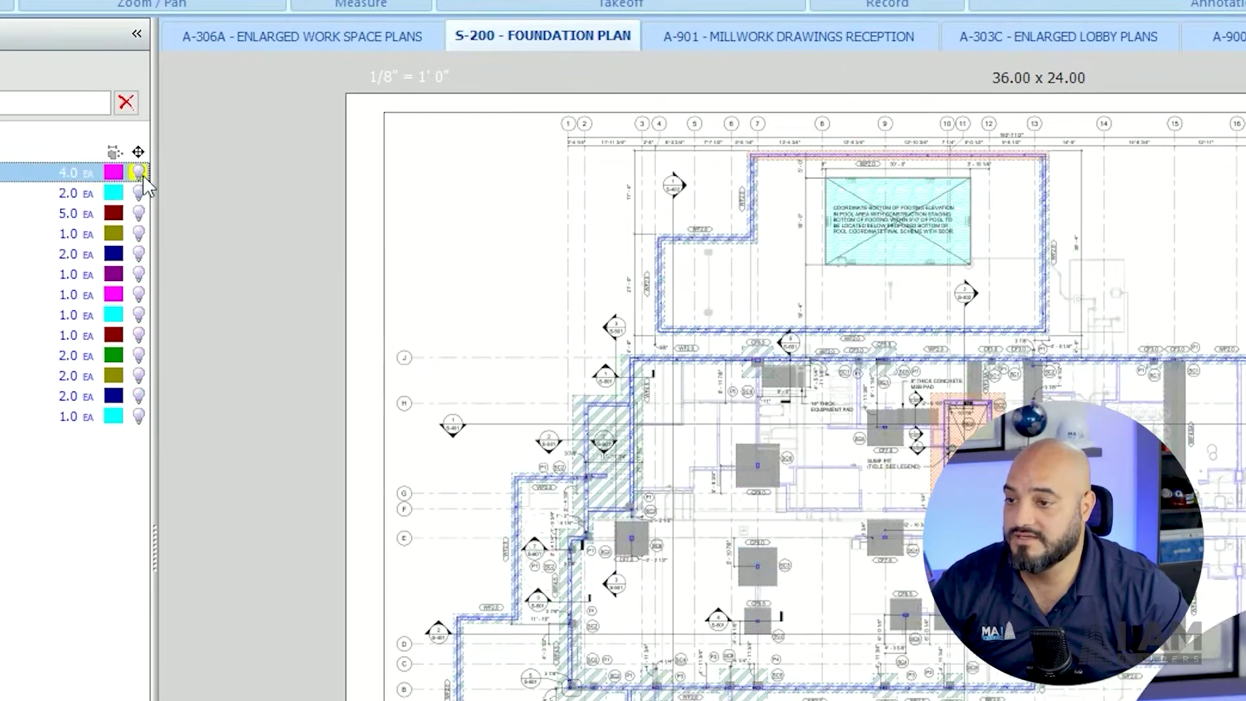
click(124, 172)
click(447, 193)
click(447, 213)
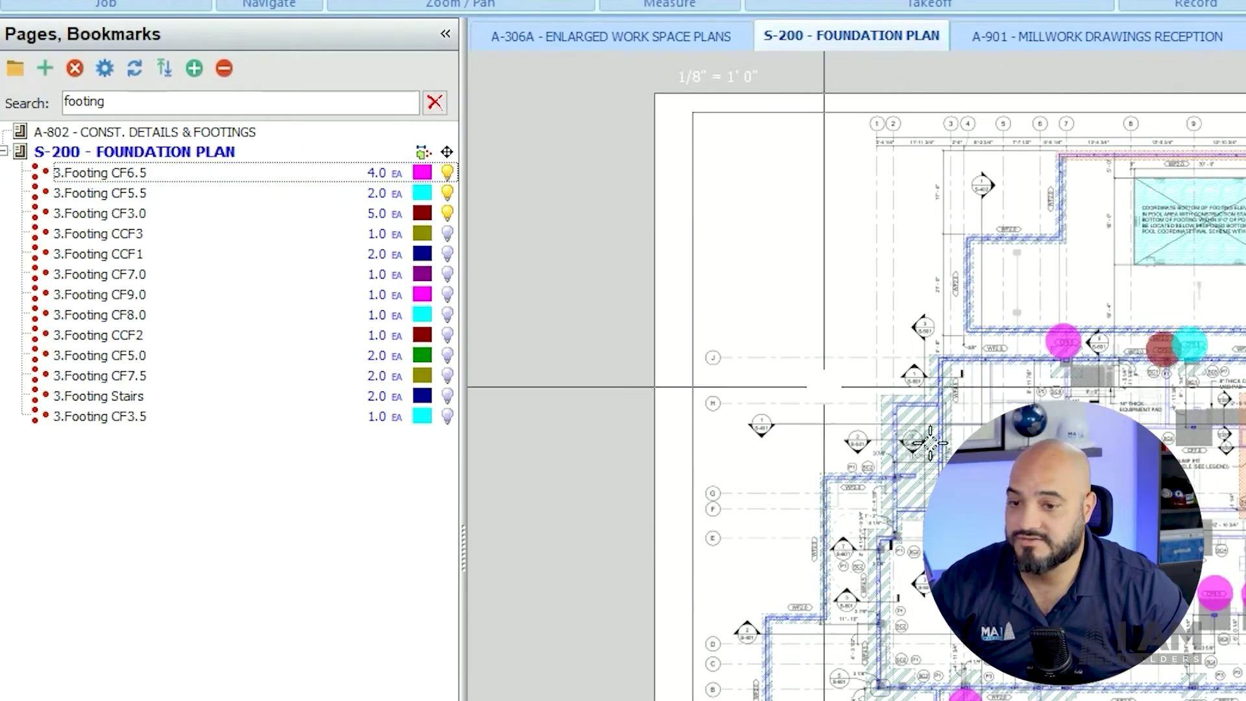
Clear the 'footing' search filter and widen the page list panel
scroll(1236, 505, up, 3)
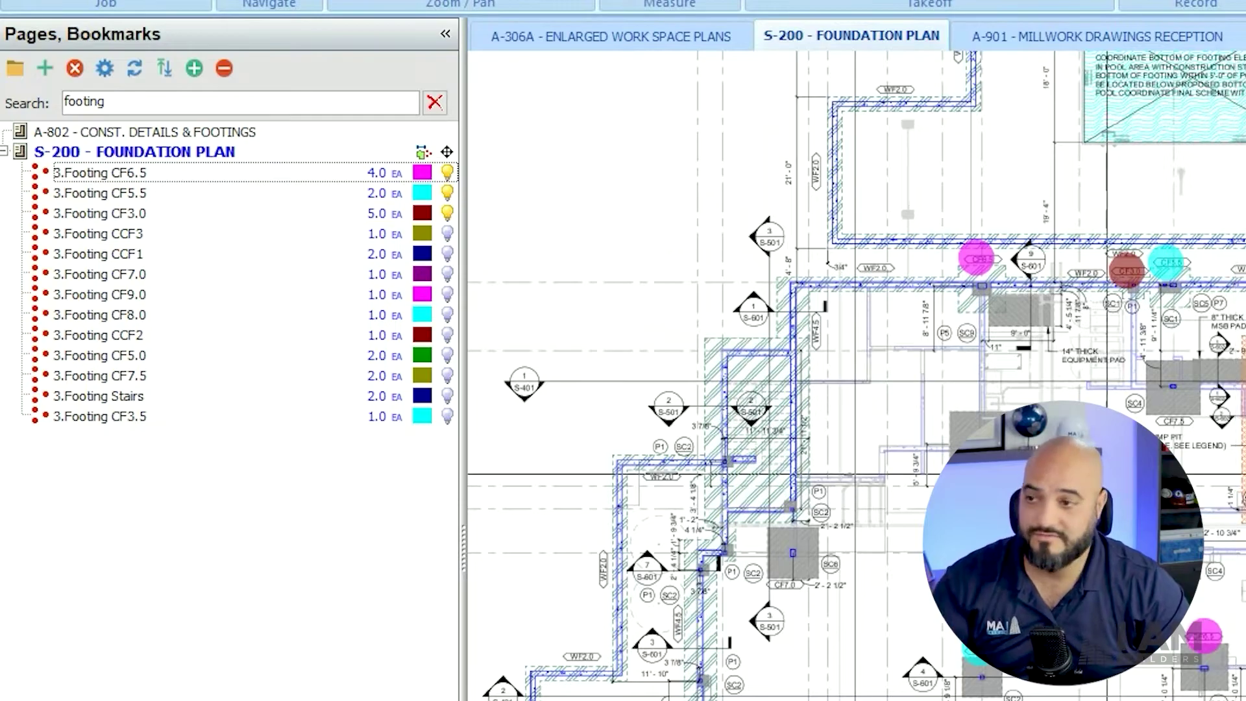
click(113, 105)
double_click(113, 105)
key(BackSpace)
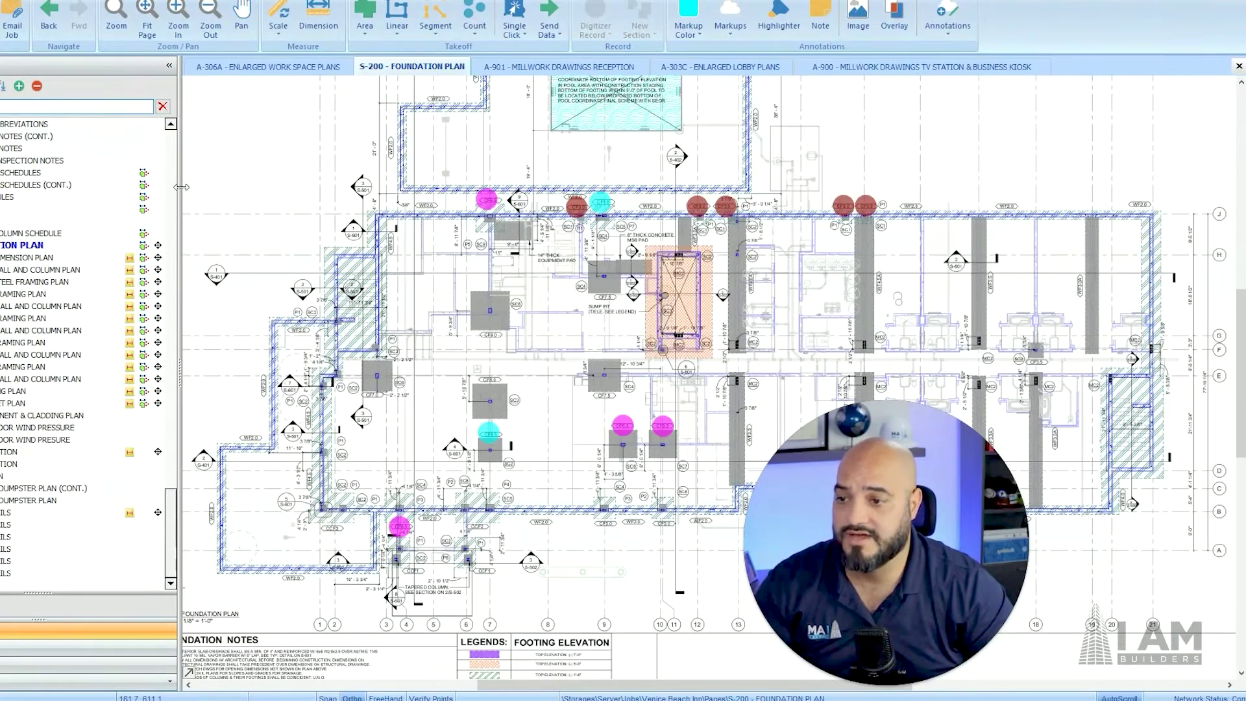
drag(182, 188, 198, 188)
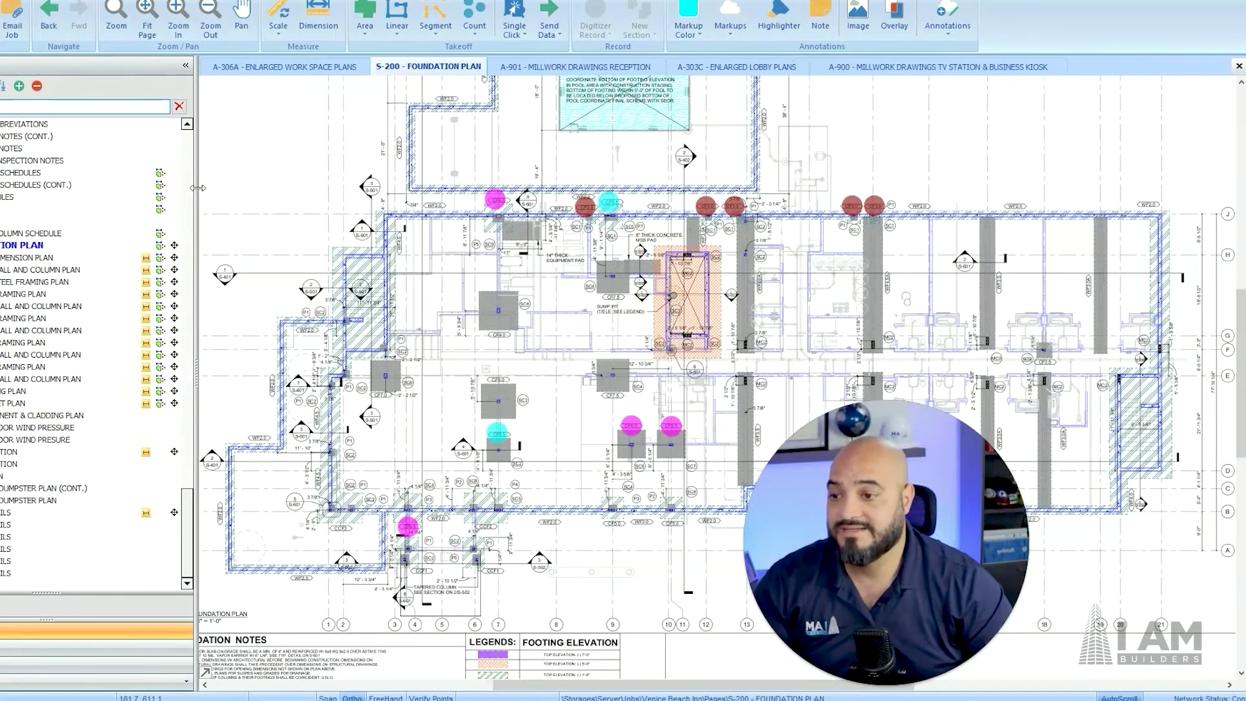